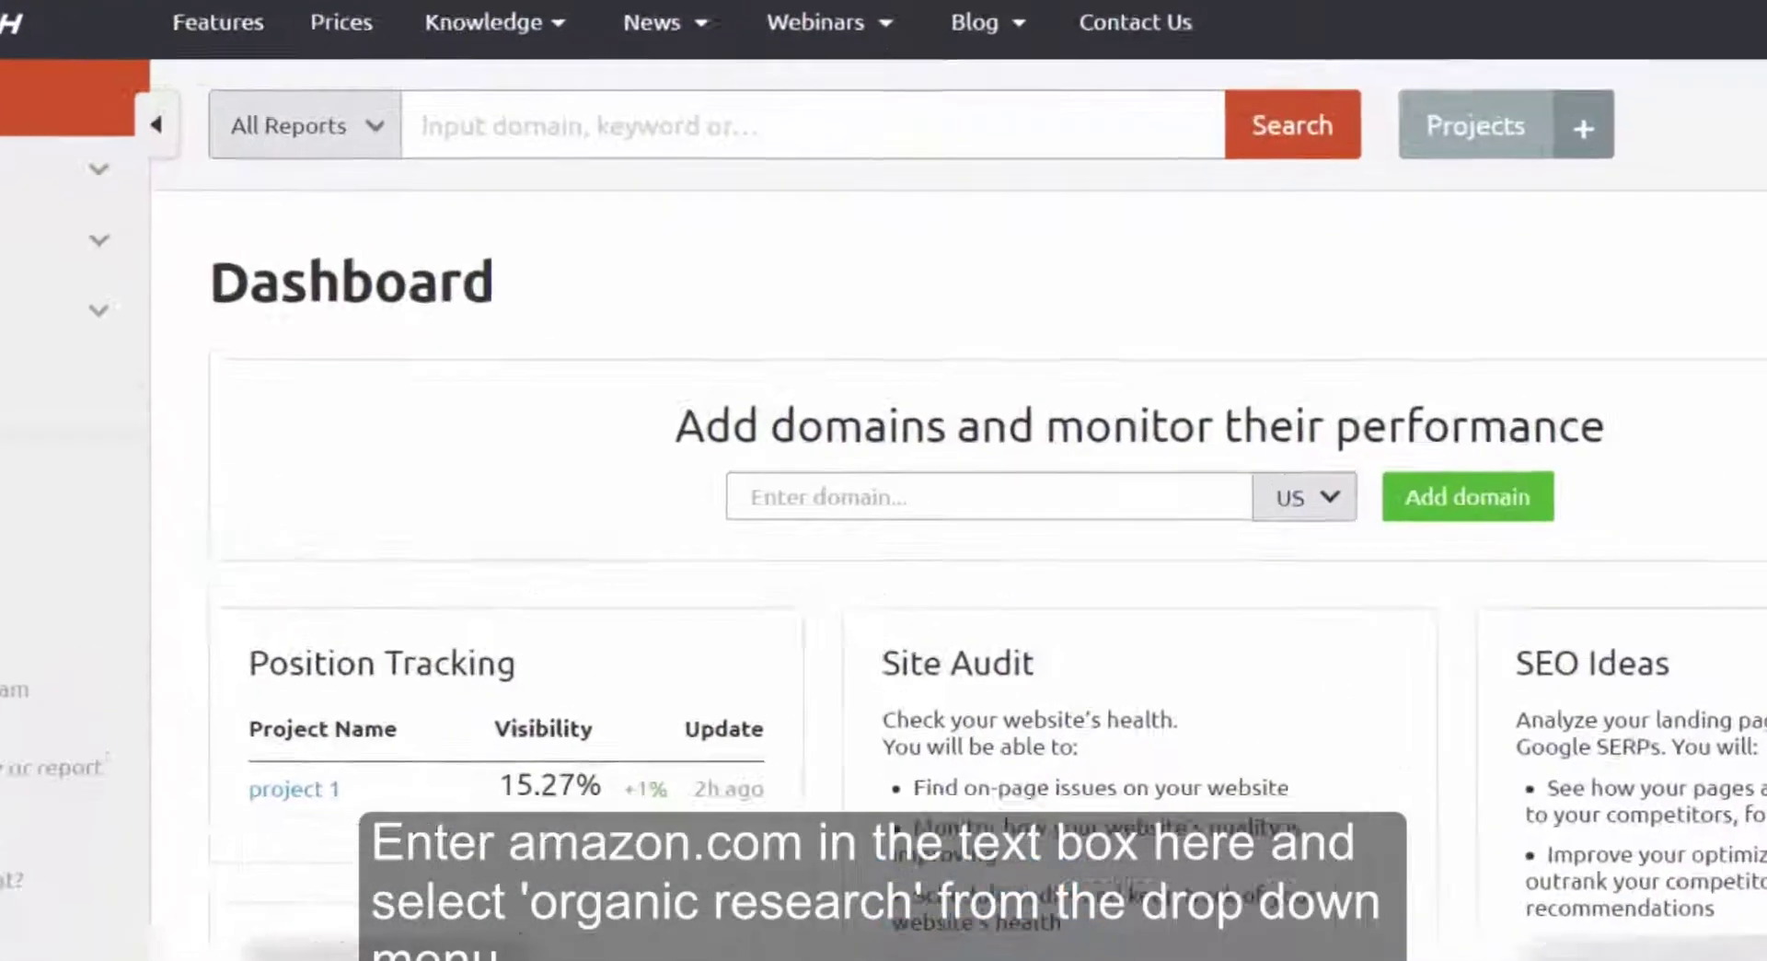
Run the Organic Research report for amazon.com from the top search bar.
click(624, 166)
text(amazon.com)
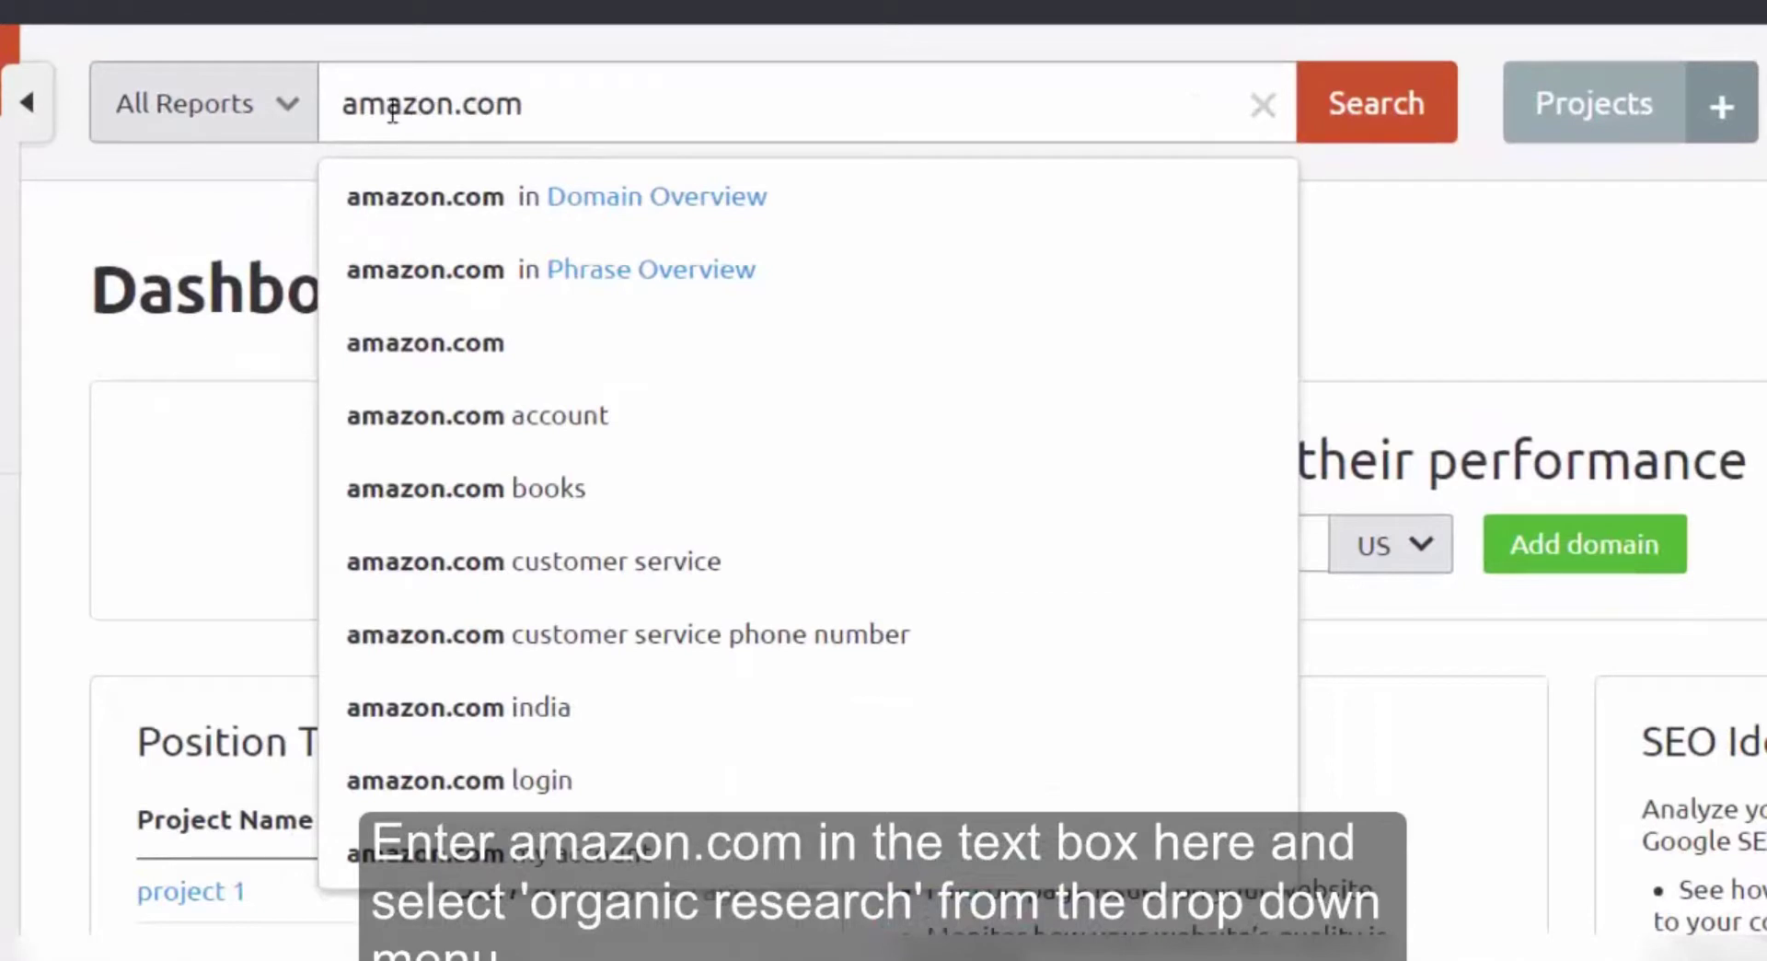
click(281, 103)
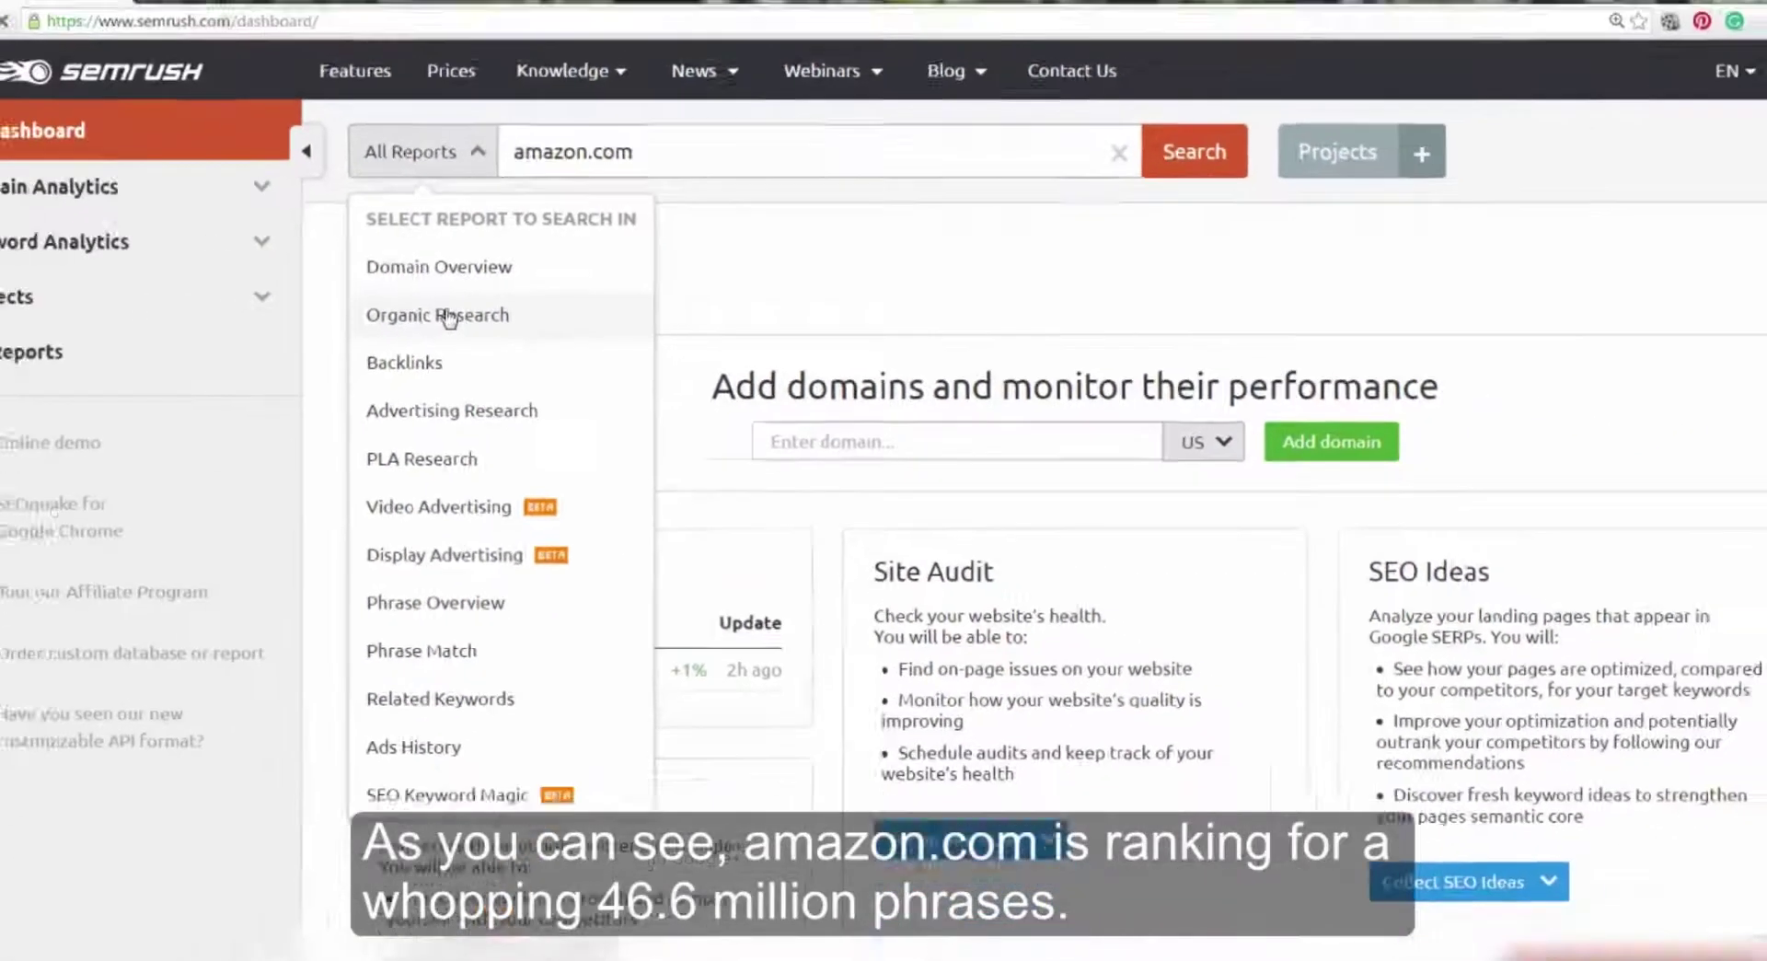
click(242, 353)
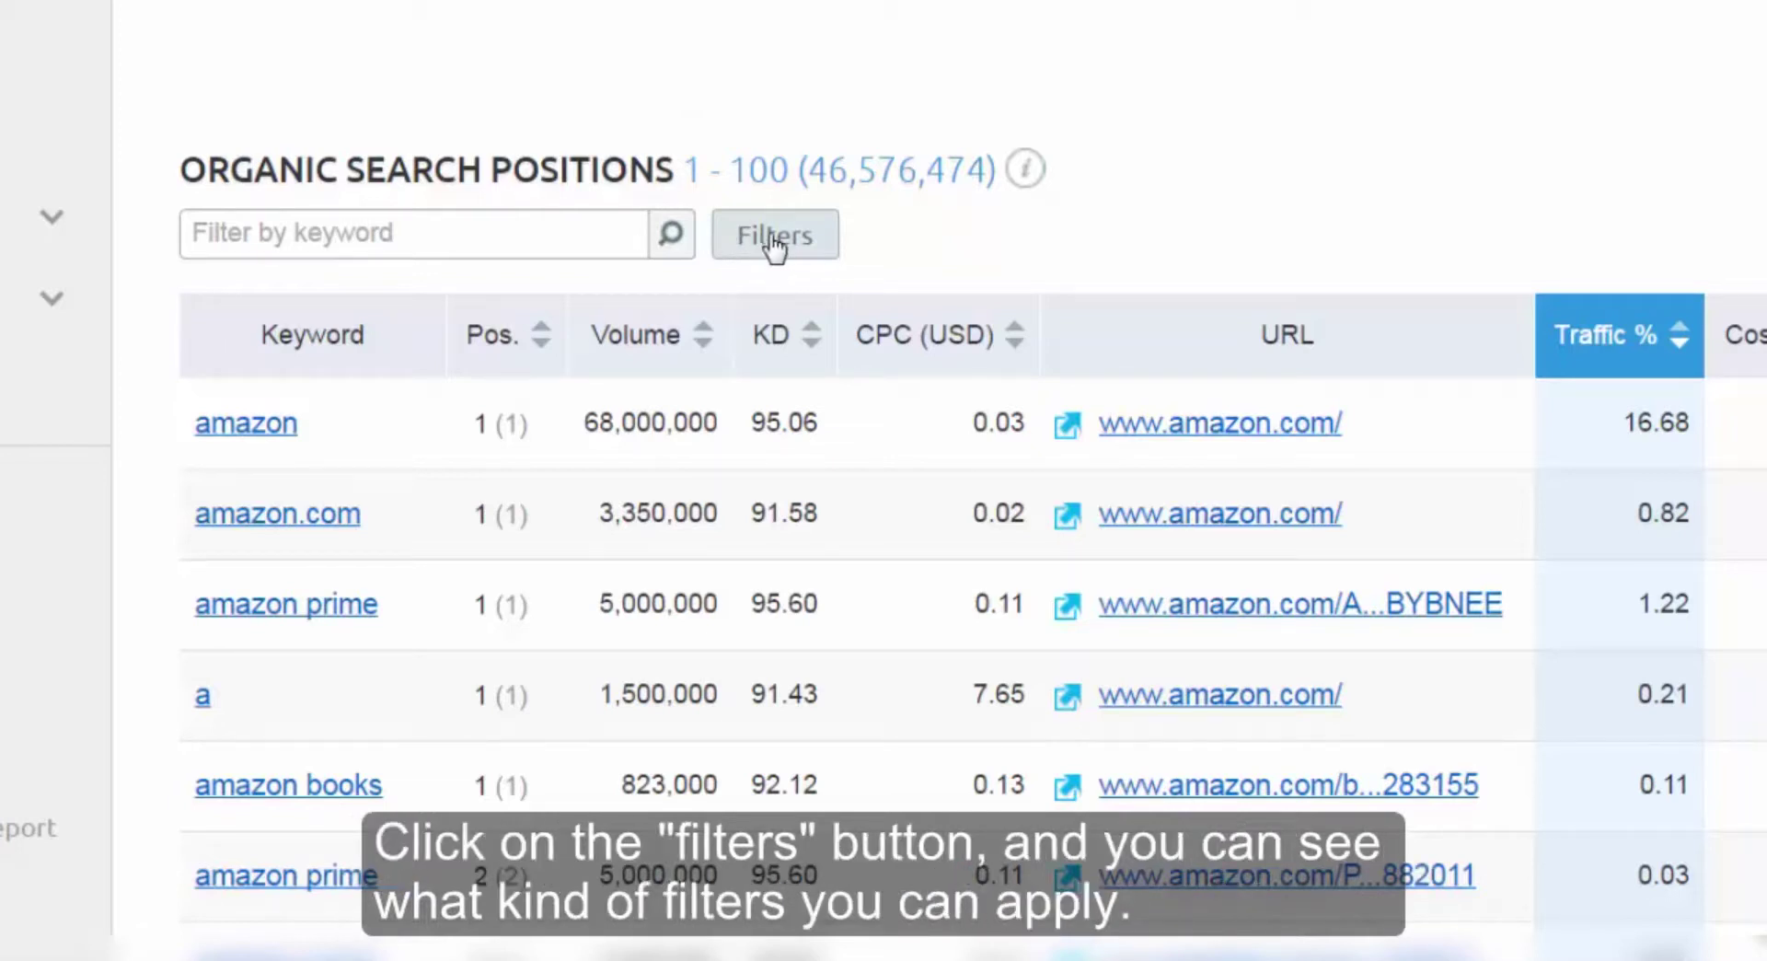
Add a keyword filter with the 'Begins with' match type and value best.
click(775, 241)
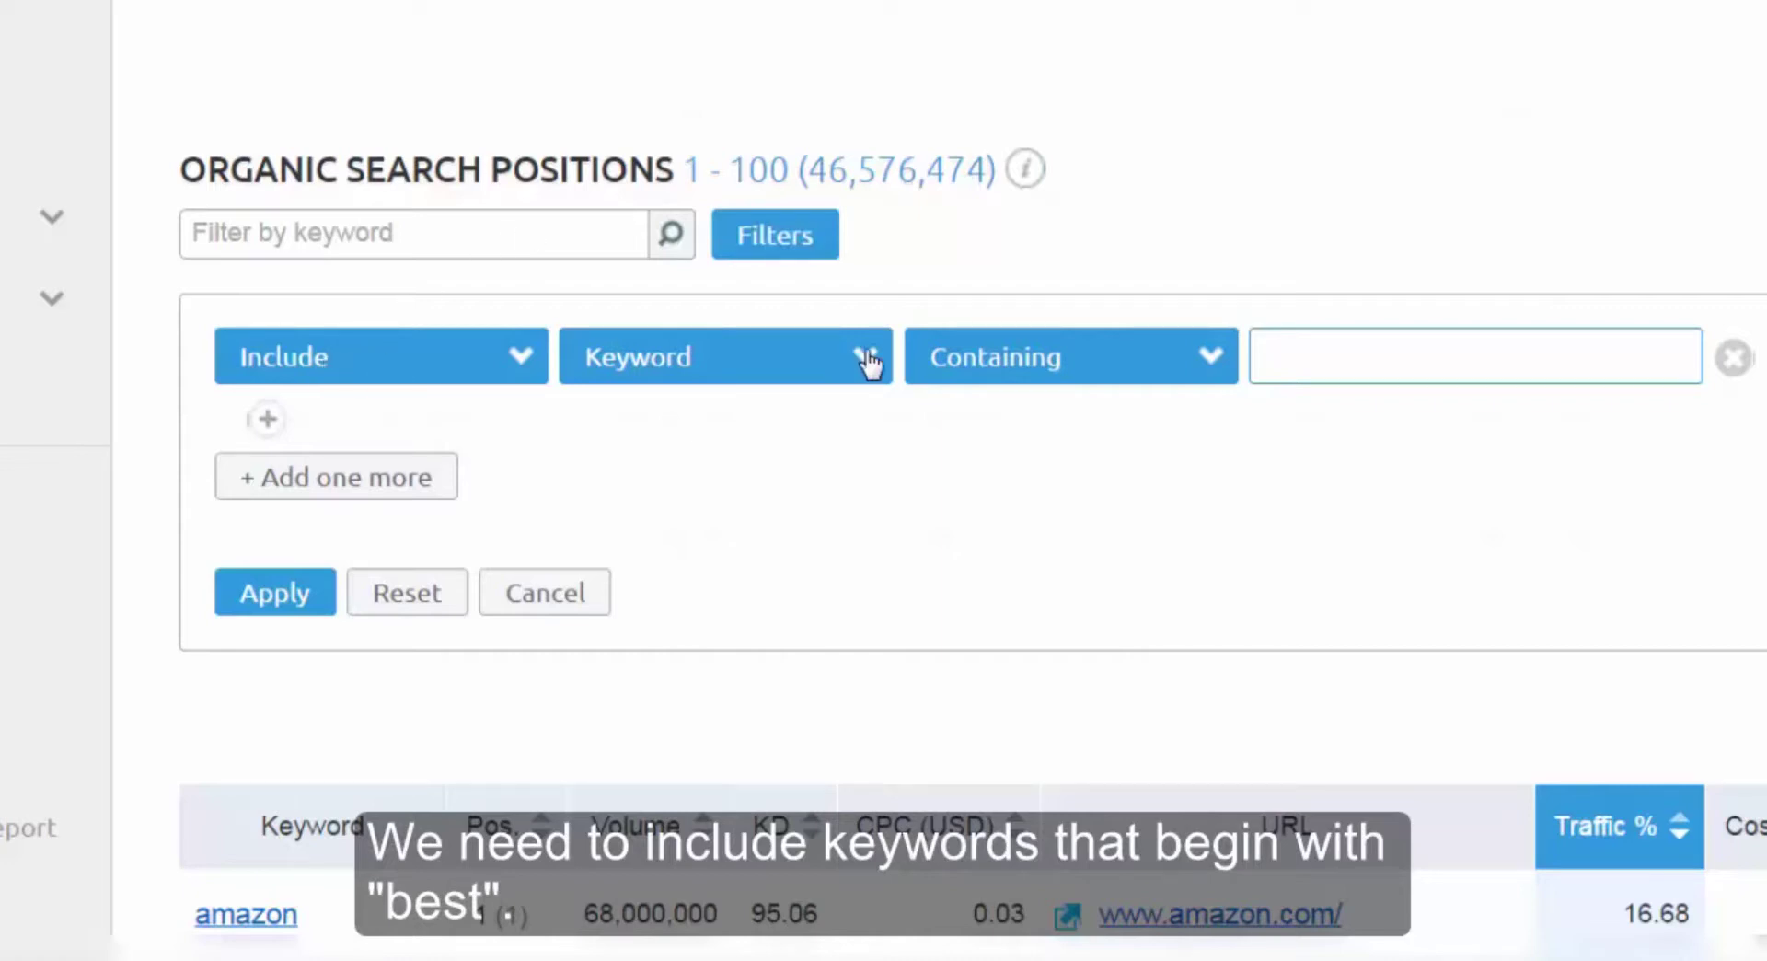
click(1211, 367)
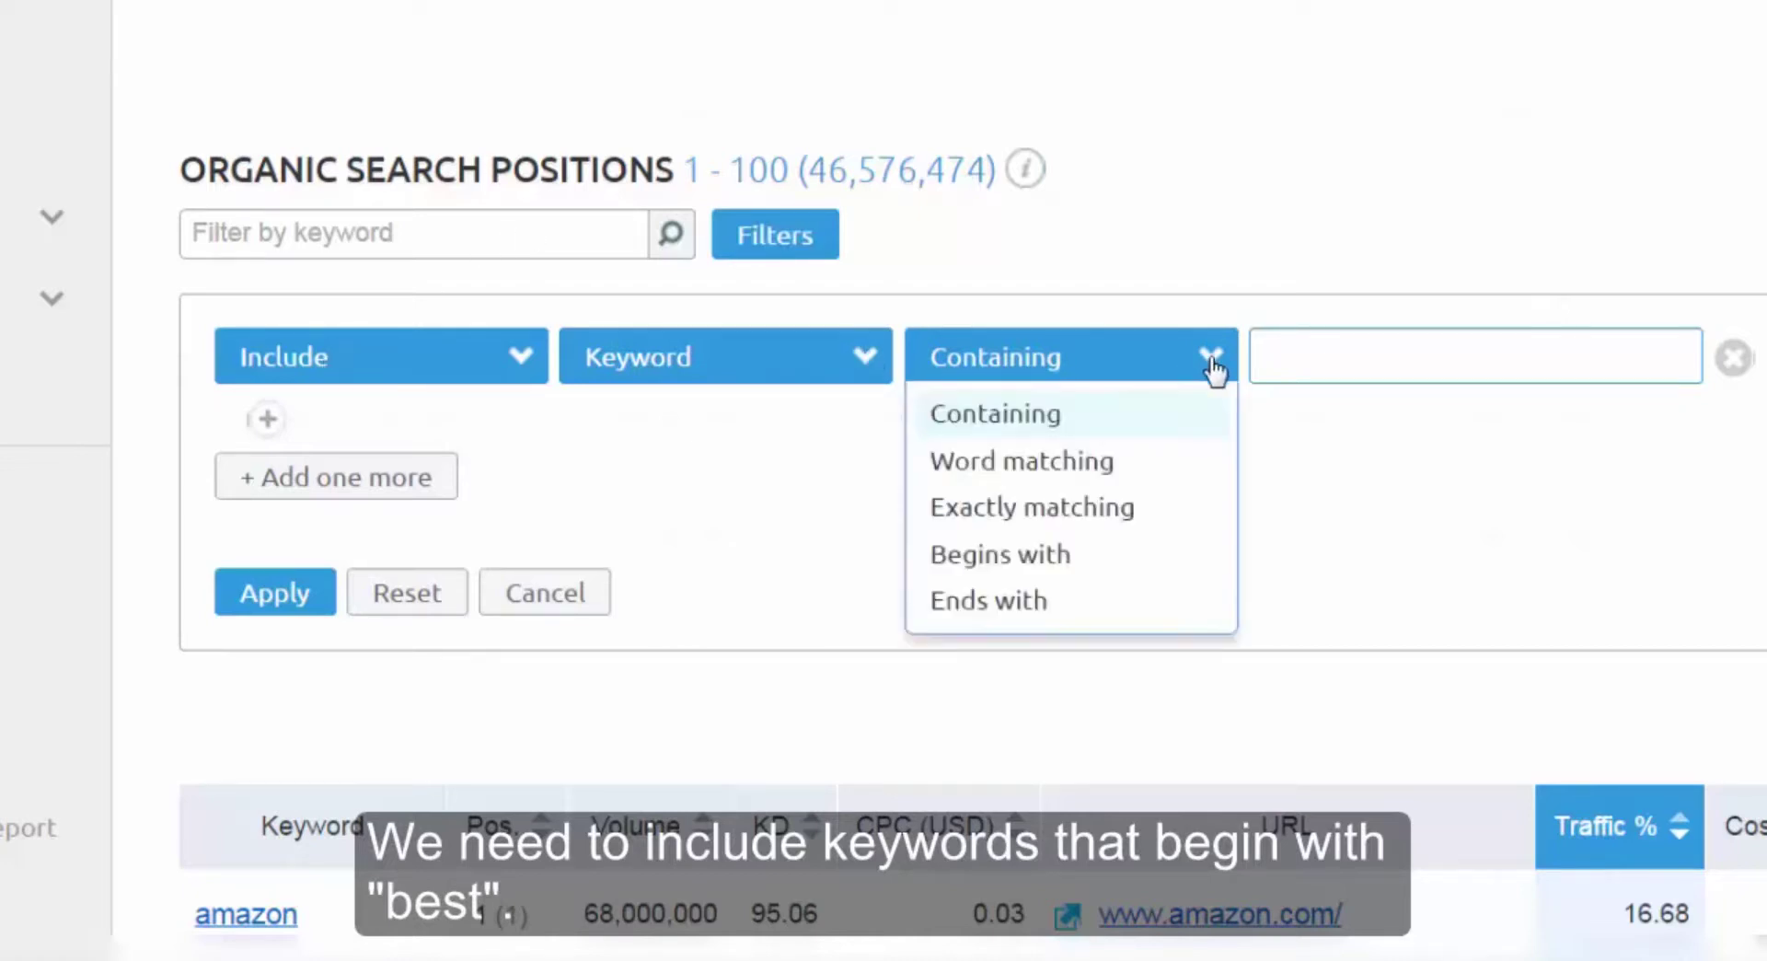
click(1049, 554)
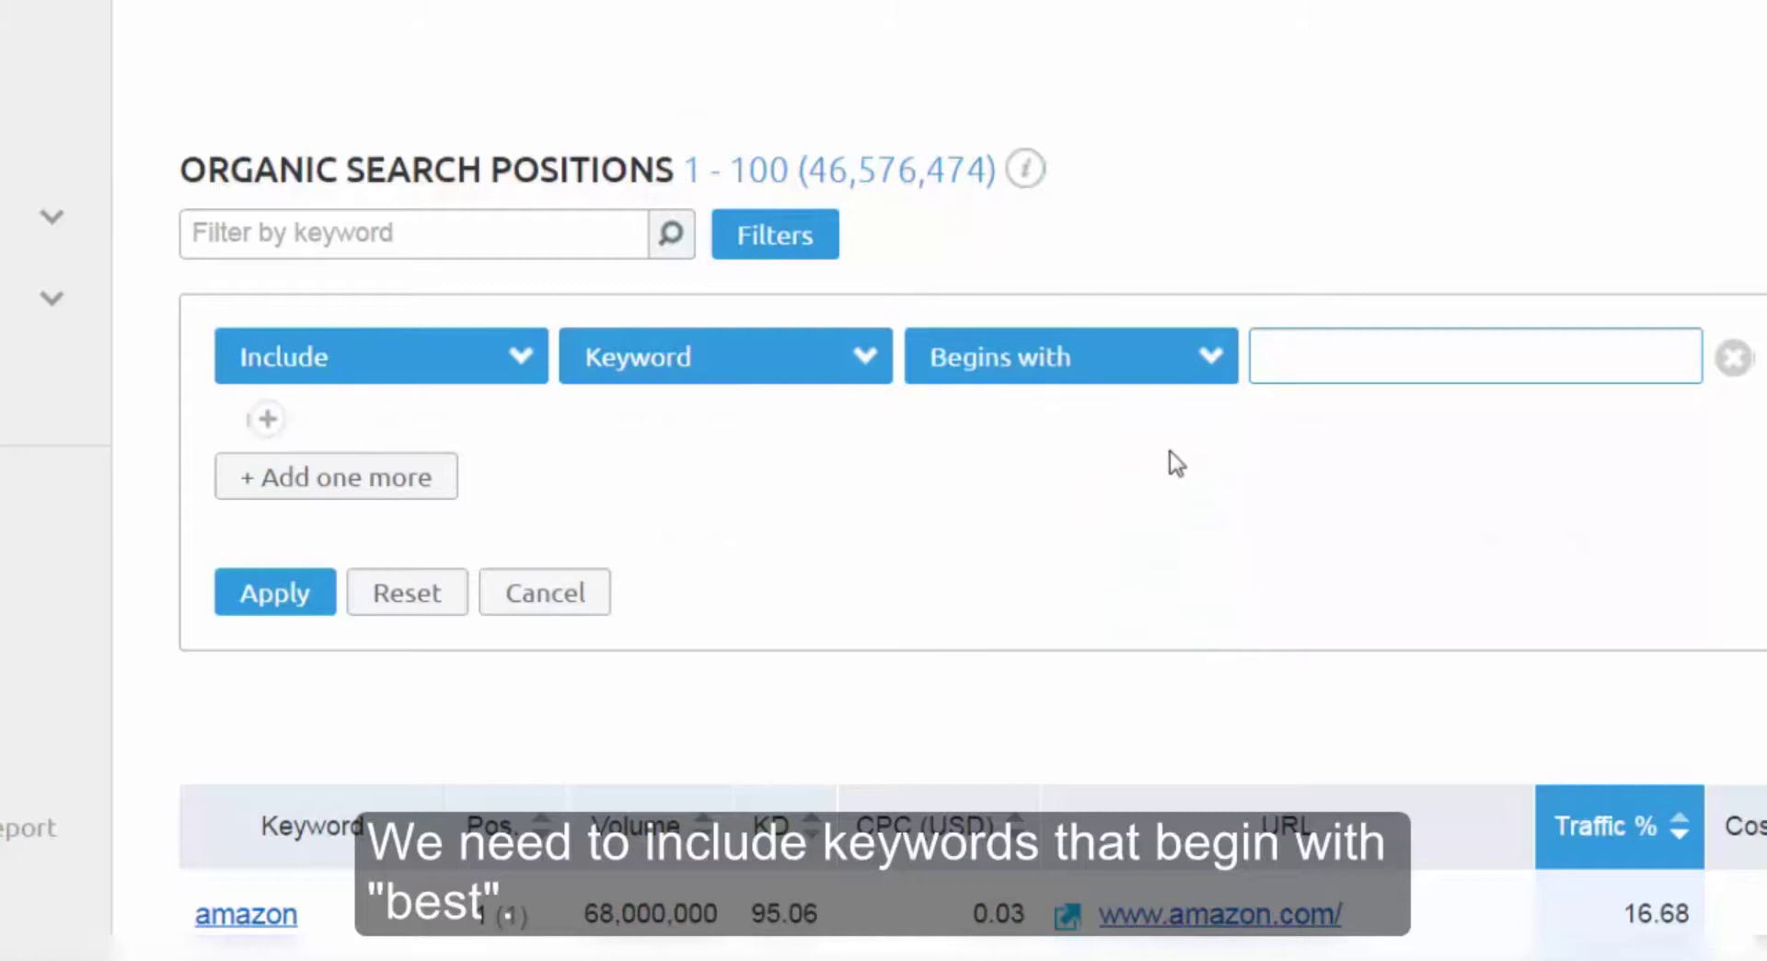
click(1275, 355)
text(best)
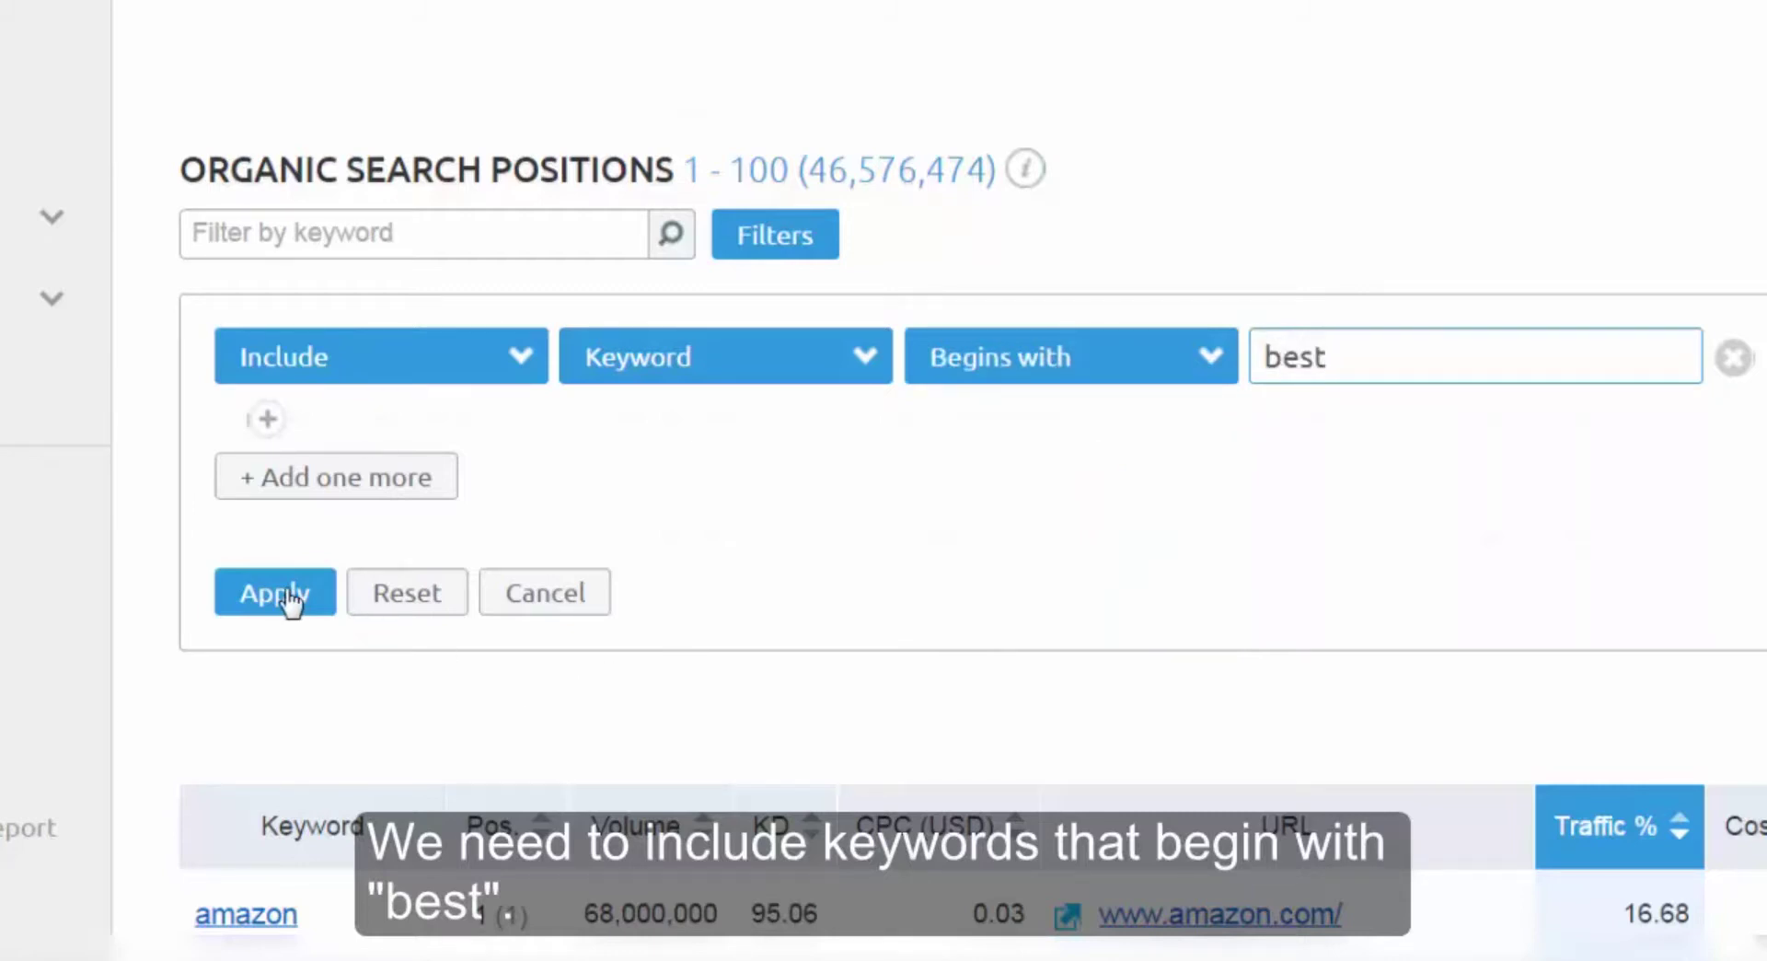
Apply the 'best' filter and scroll through the roughly 170,654 matching keywords.
click(383, 624)
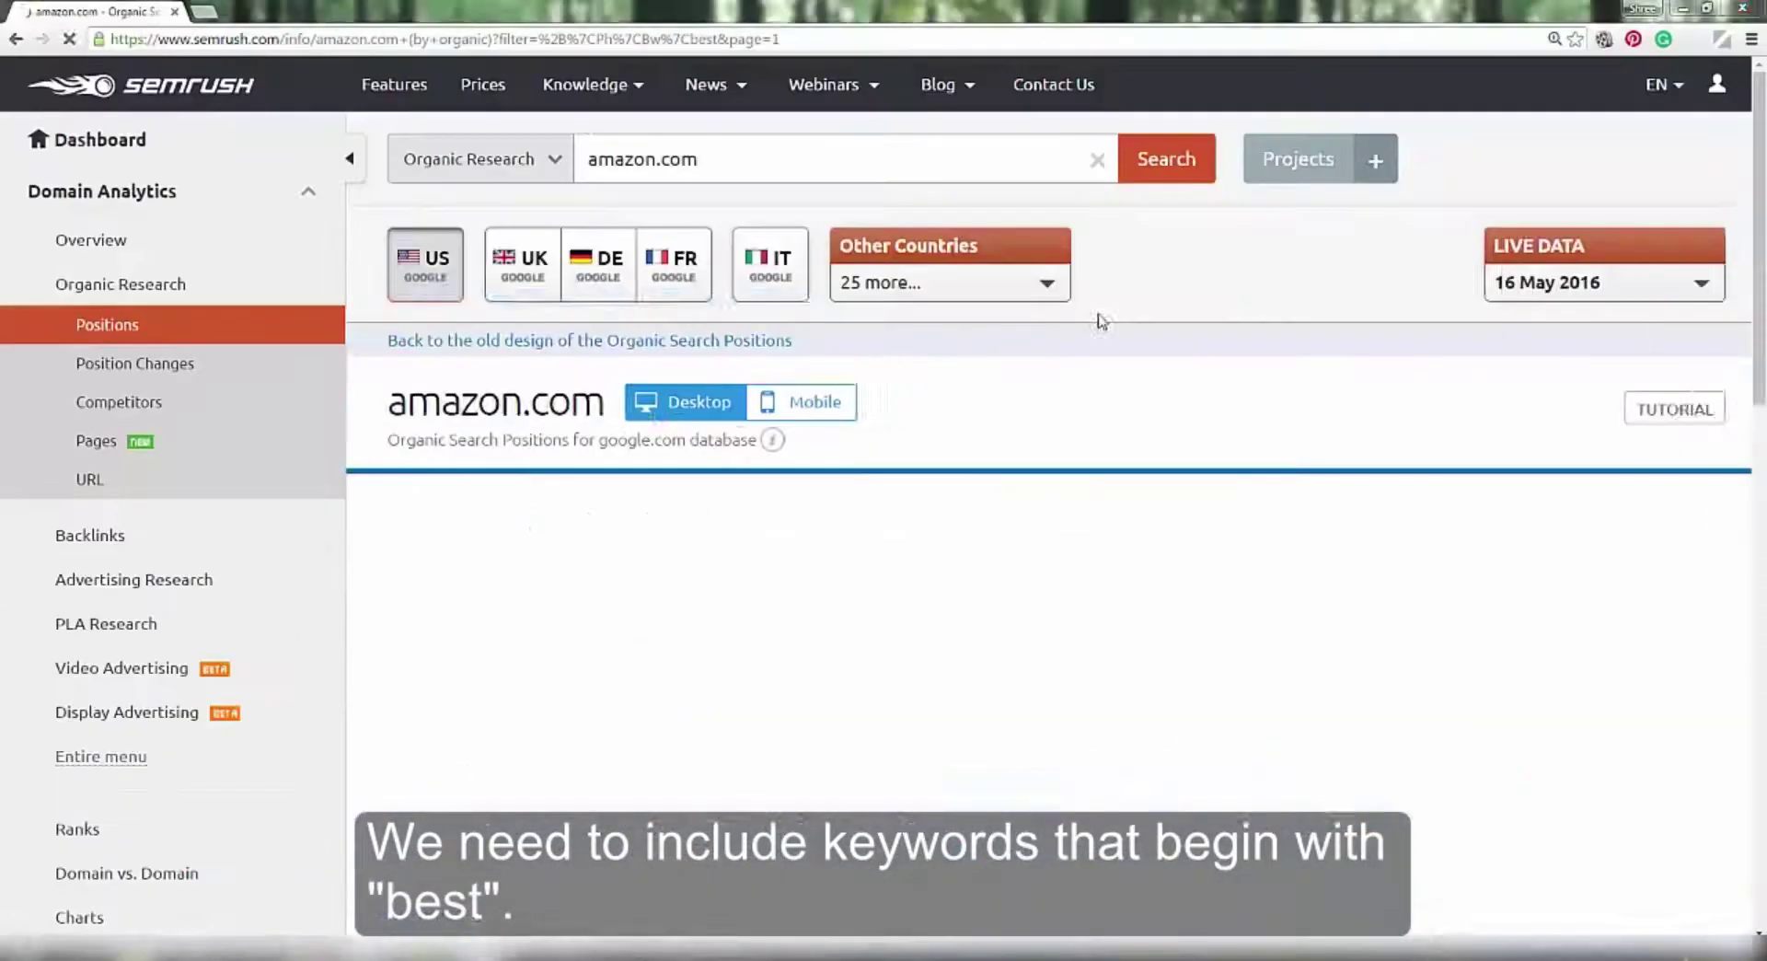
scroll(1147, 386, down, 4)
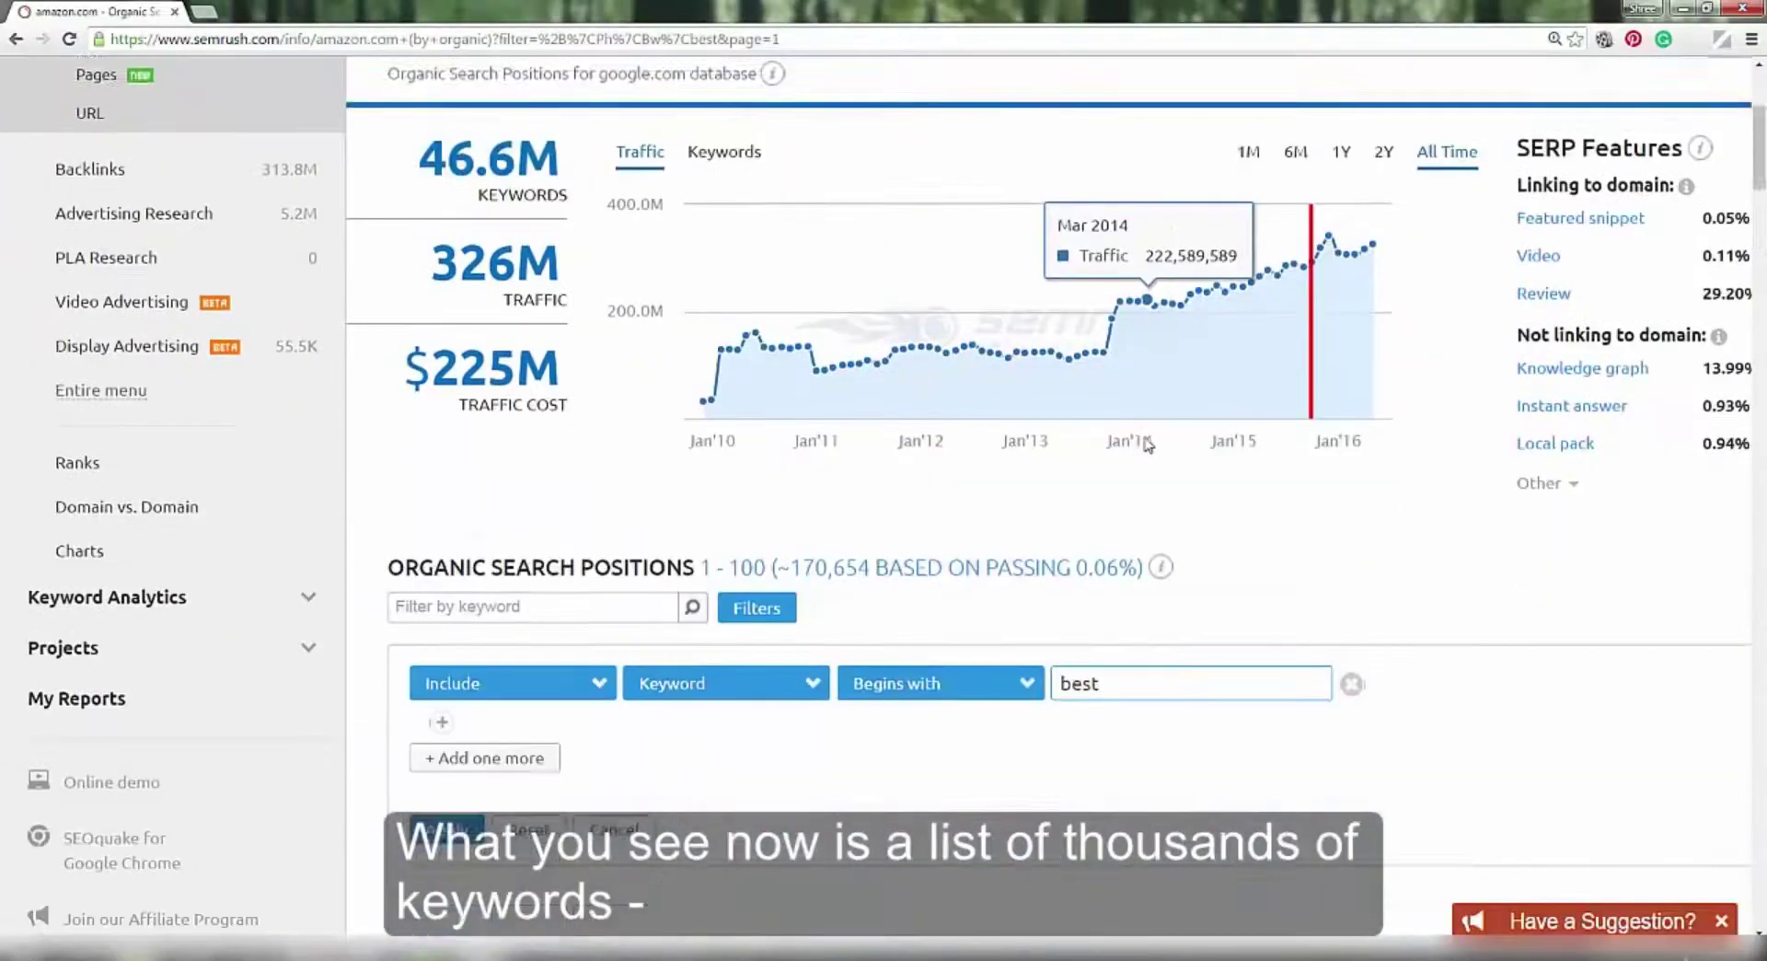
scroll(1148, 444, down, 5)
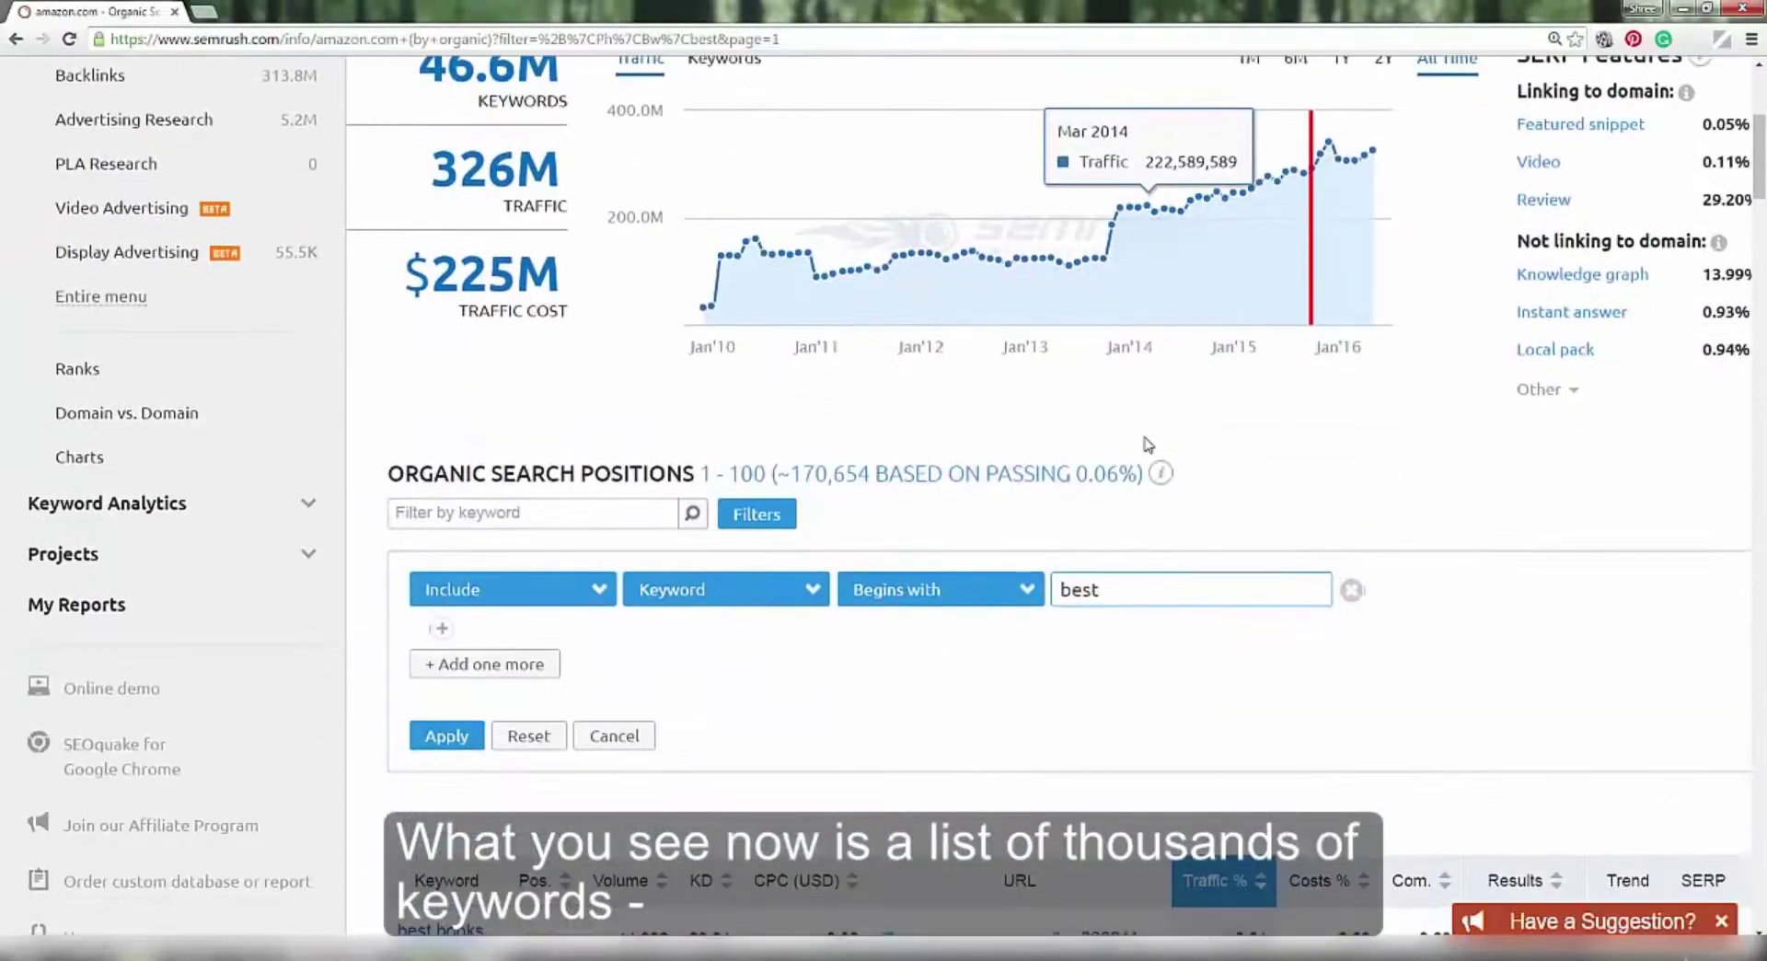
scroll(1147, 444, down, 1)
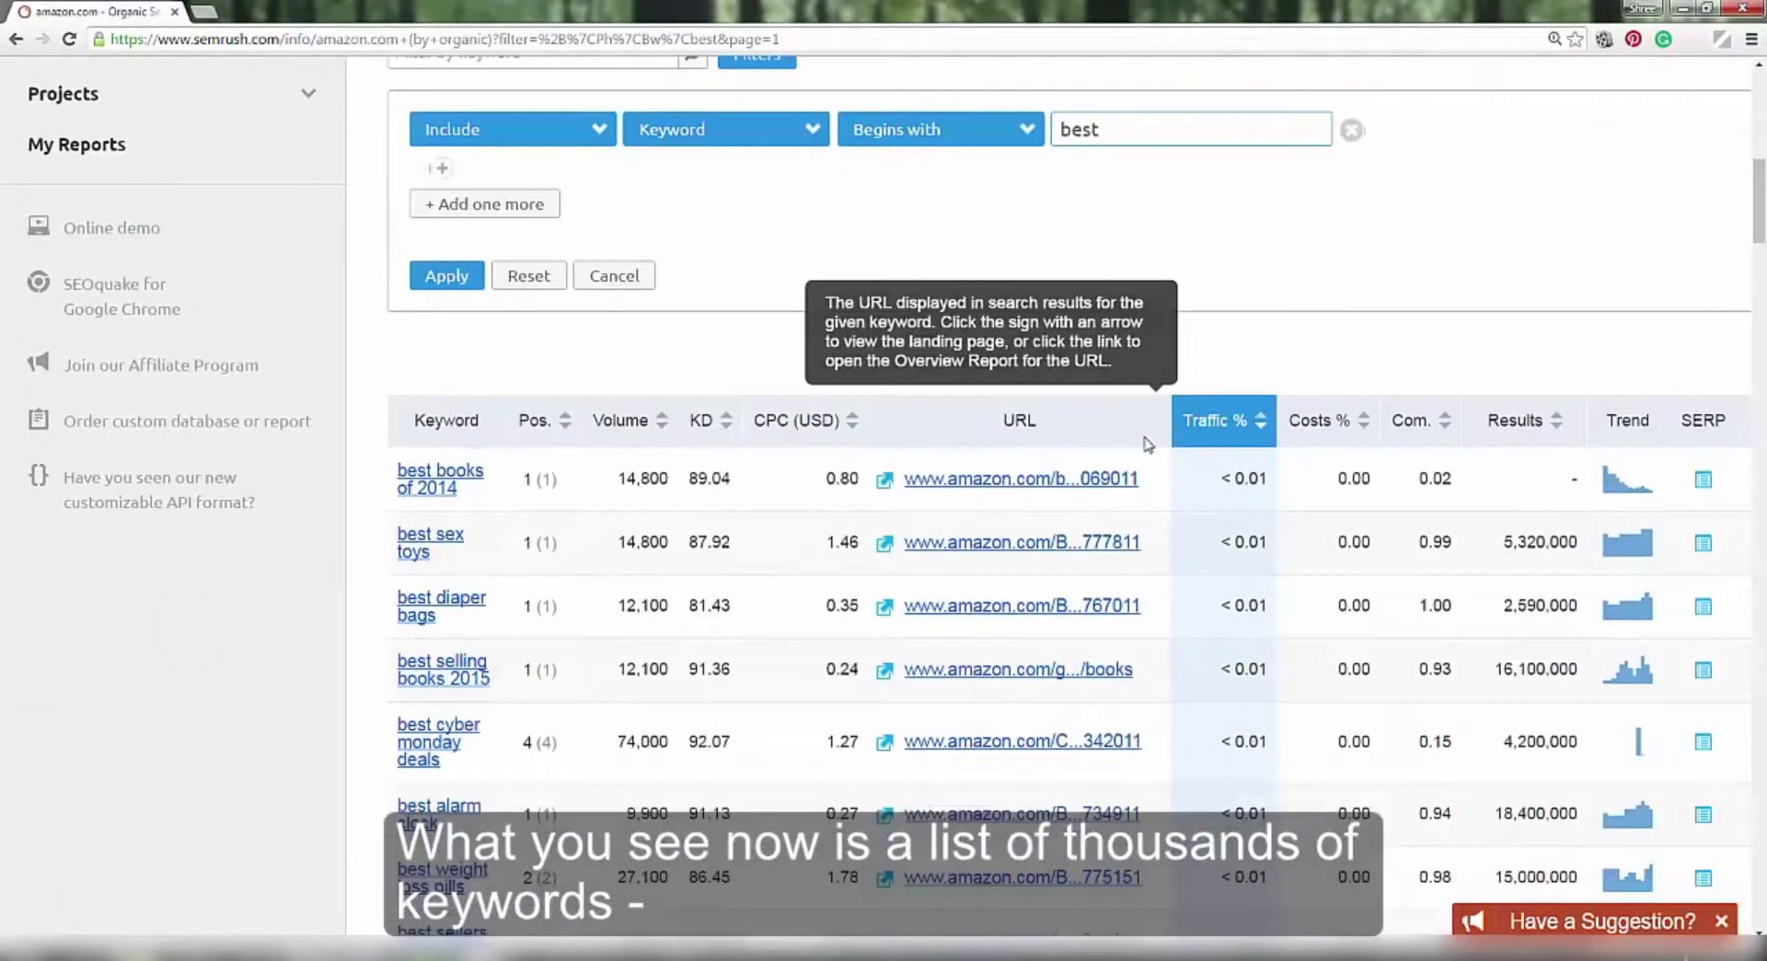
scroll(1148, 445, down, 2)
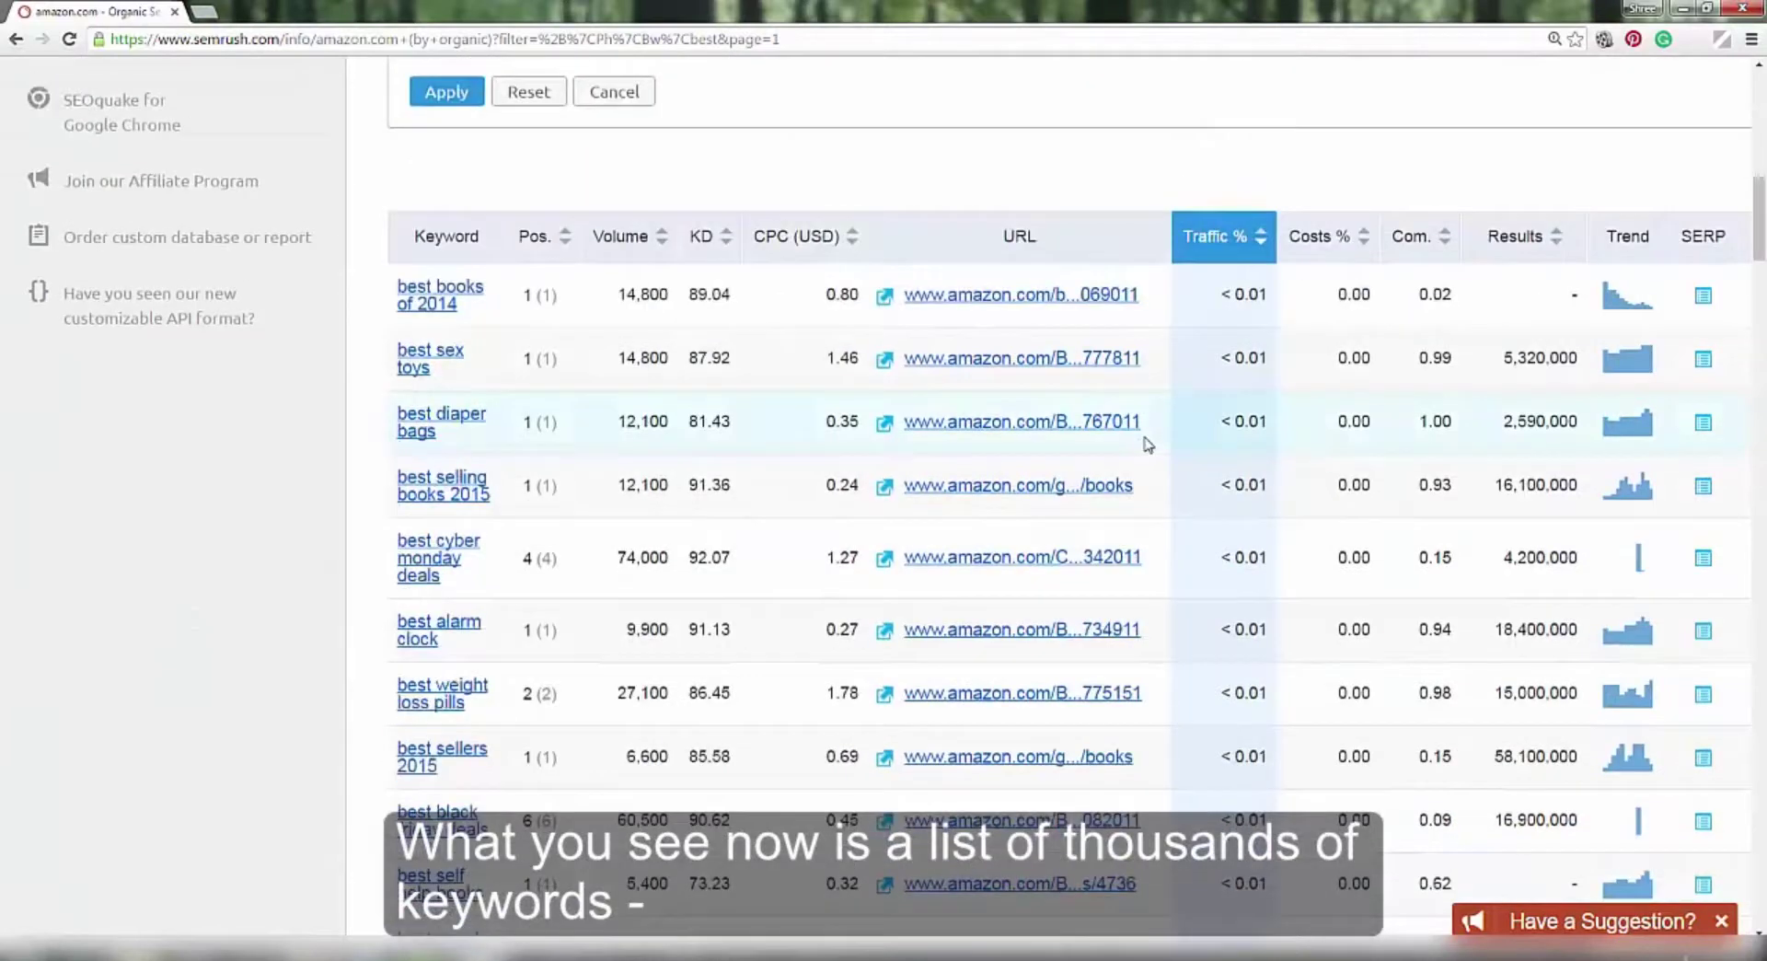
scroll(1147, 444, down, 4)
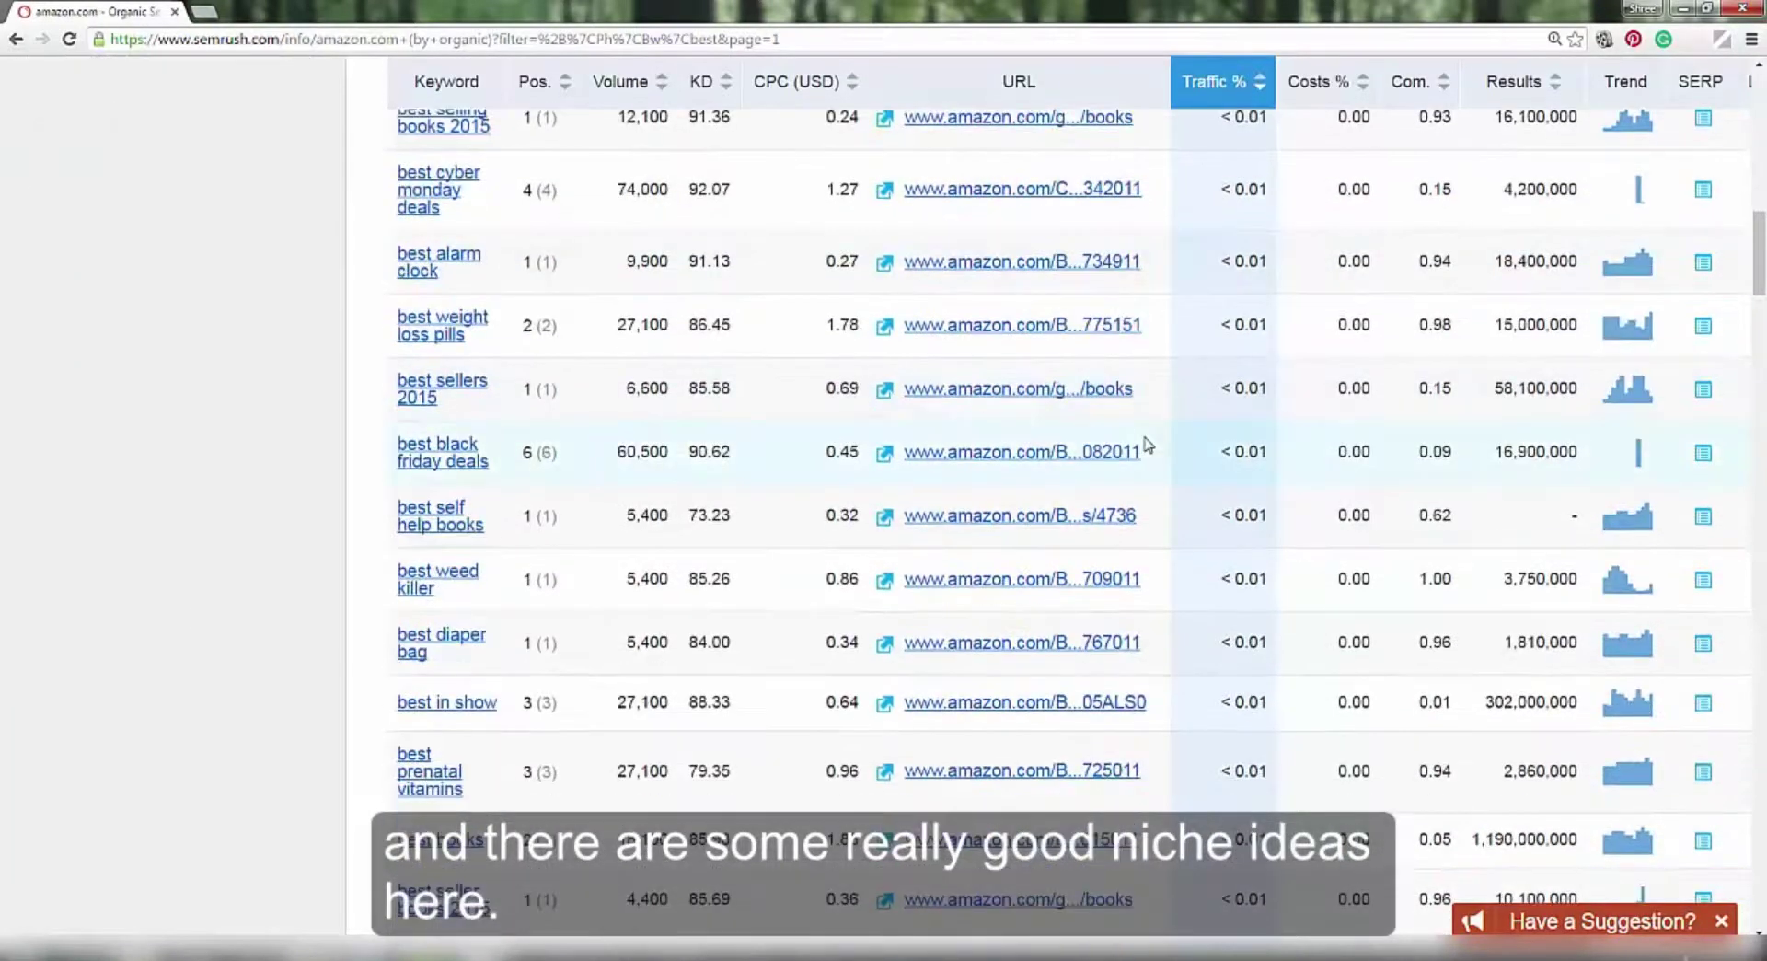
scroll(1148, 444, down, 4)
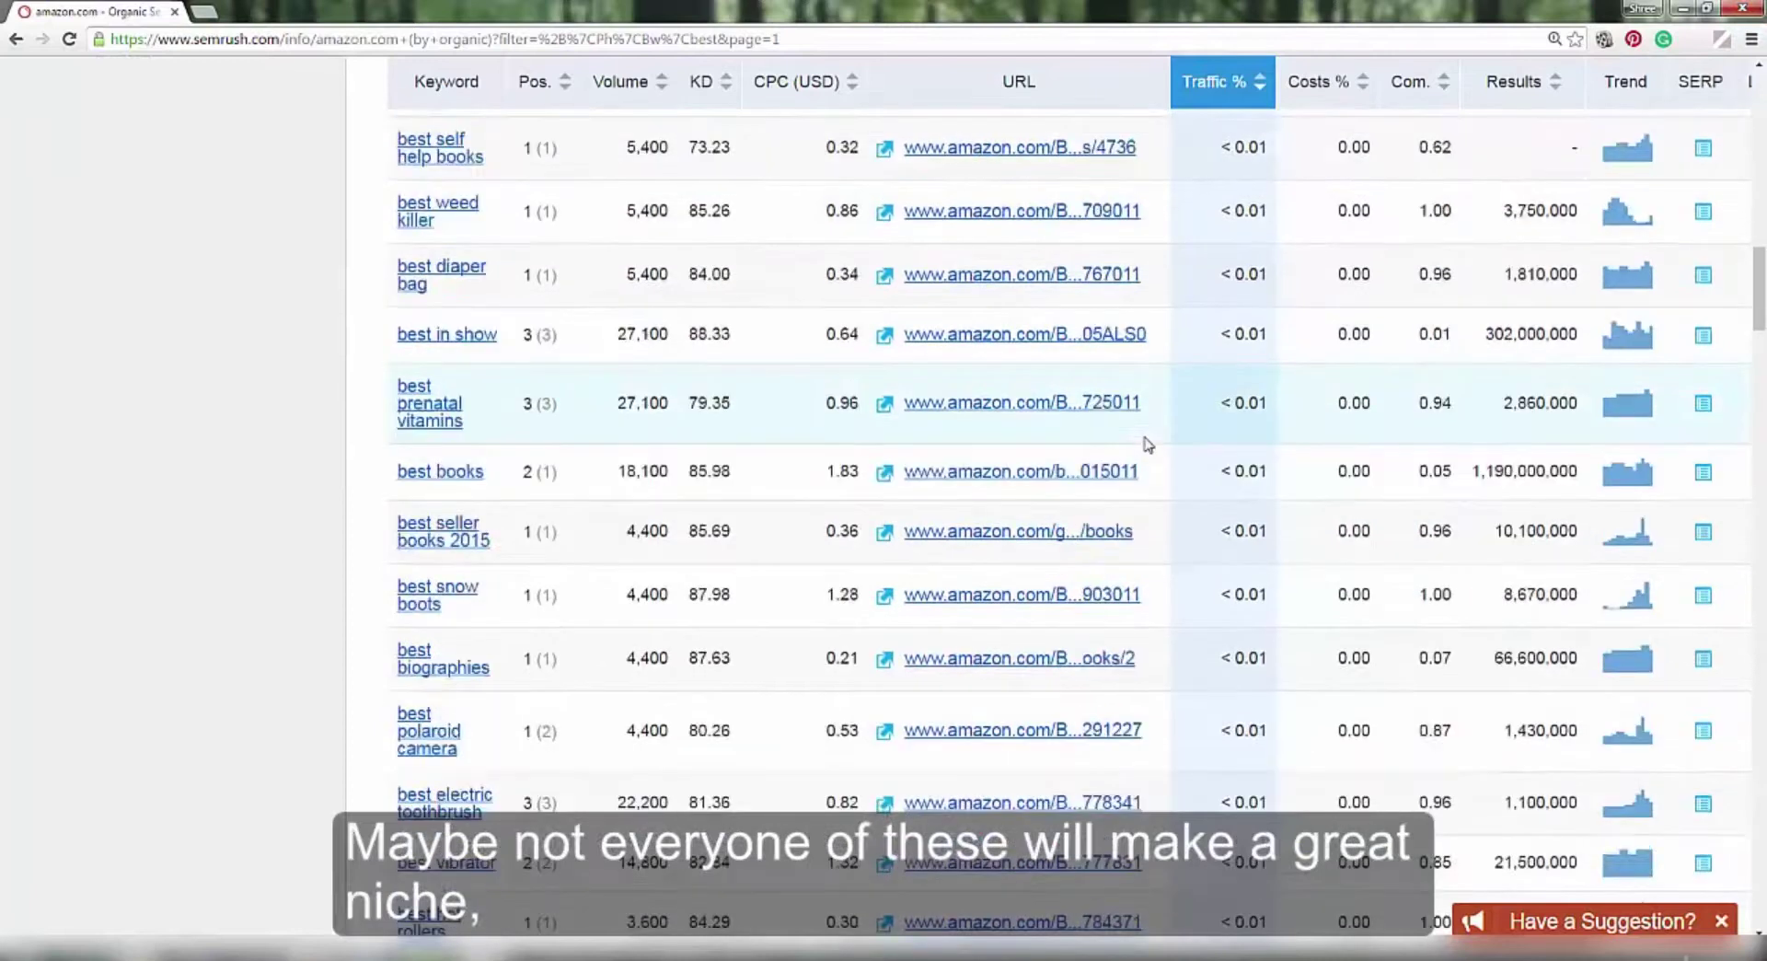
scroll(1147, 444, down, 1)
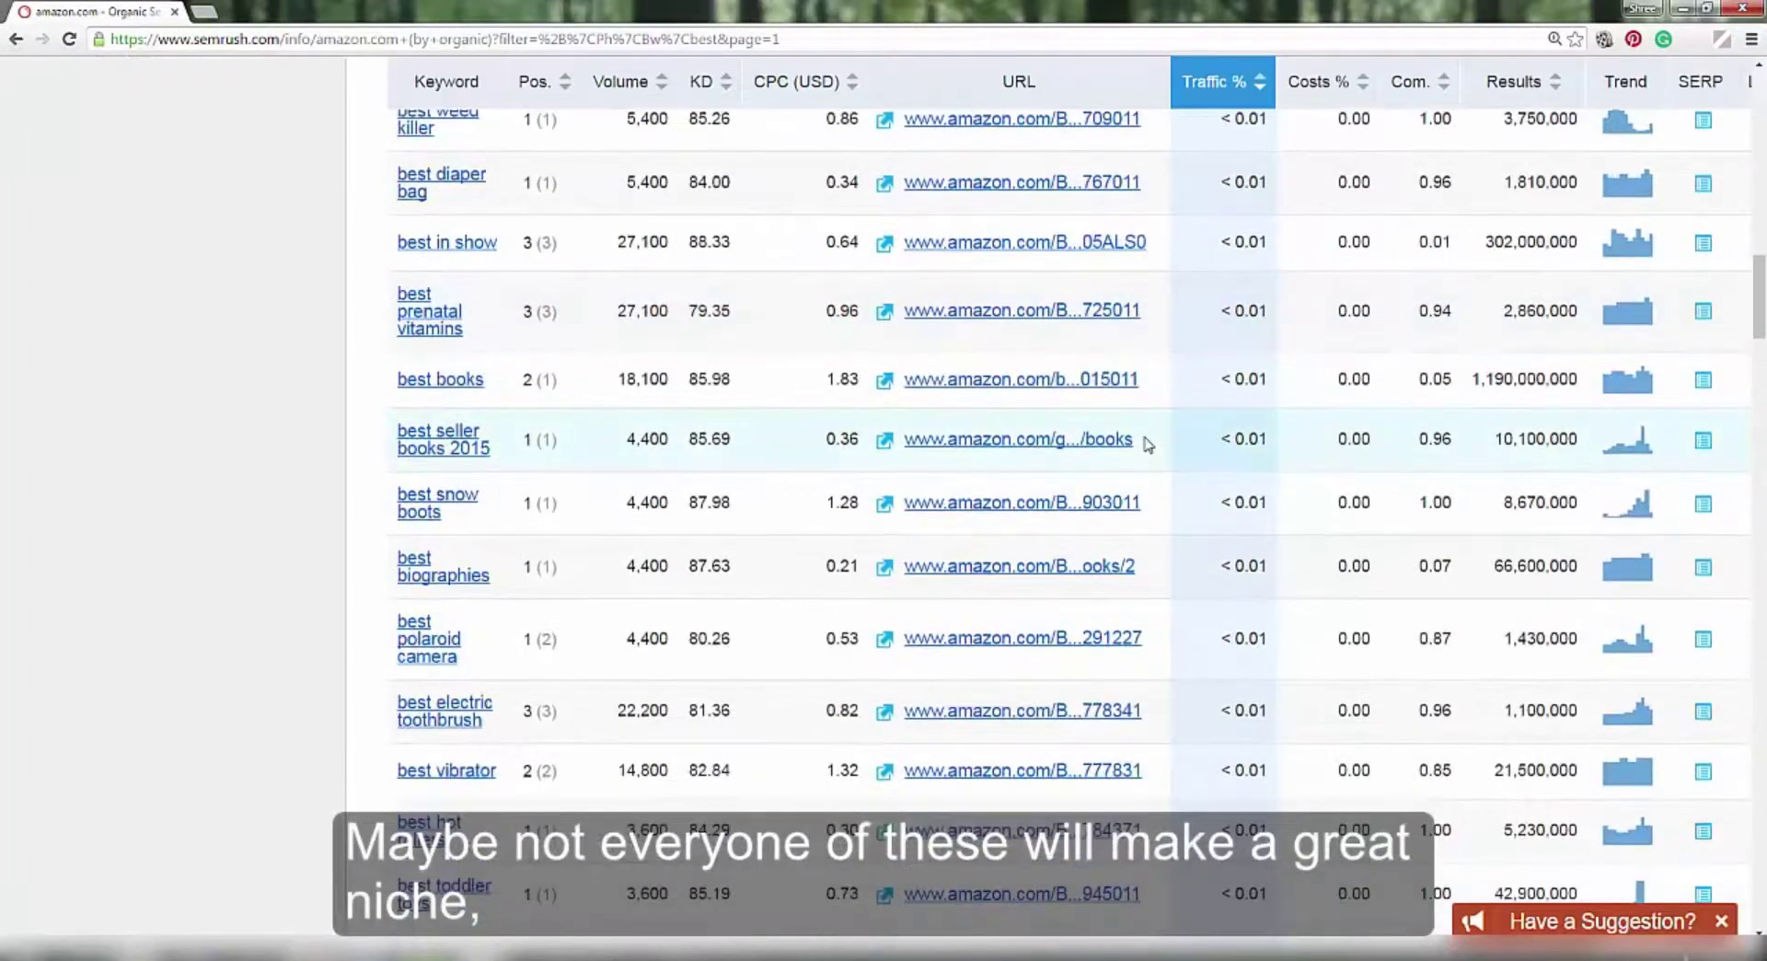
scroll(1148, 445, down, 1)
scroll(1148, 445, down, 2)
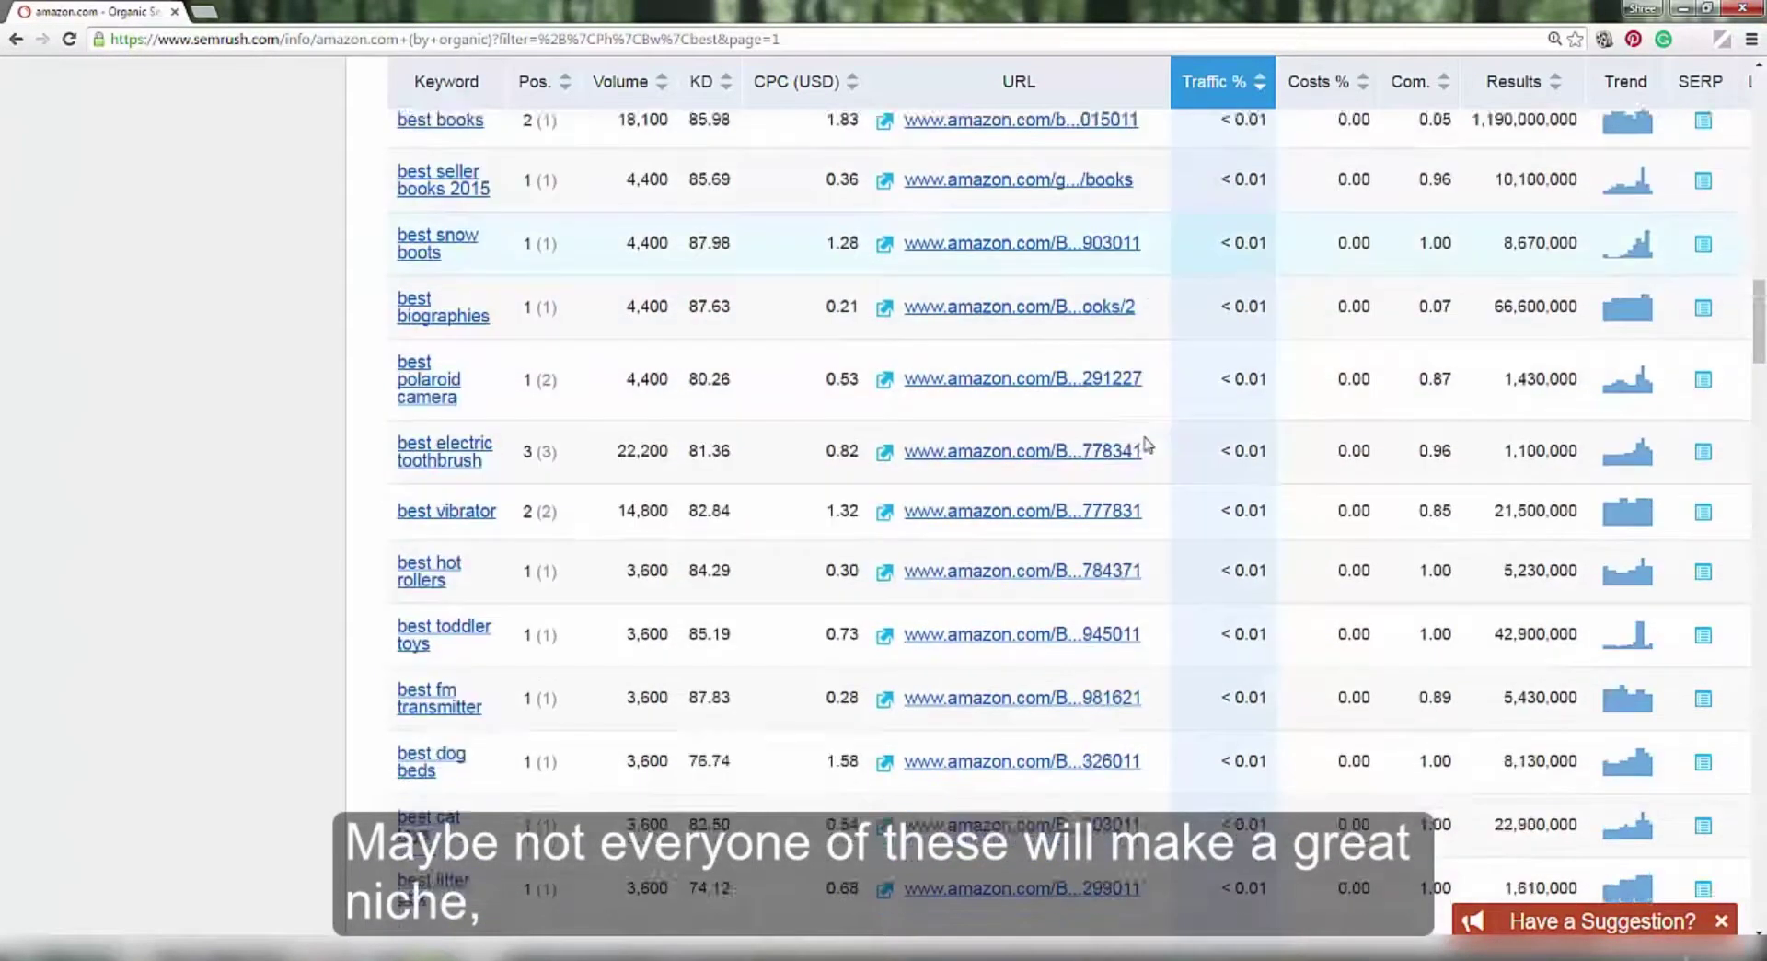
scroll(1147, 445, down, 1)
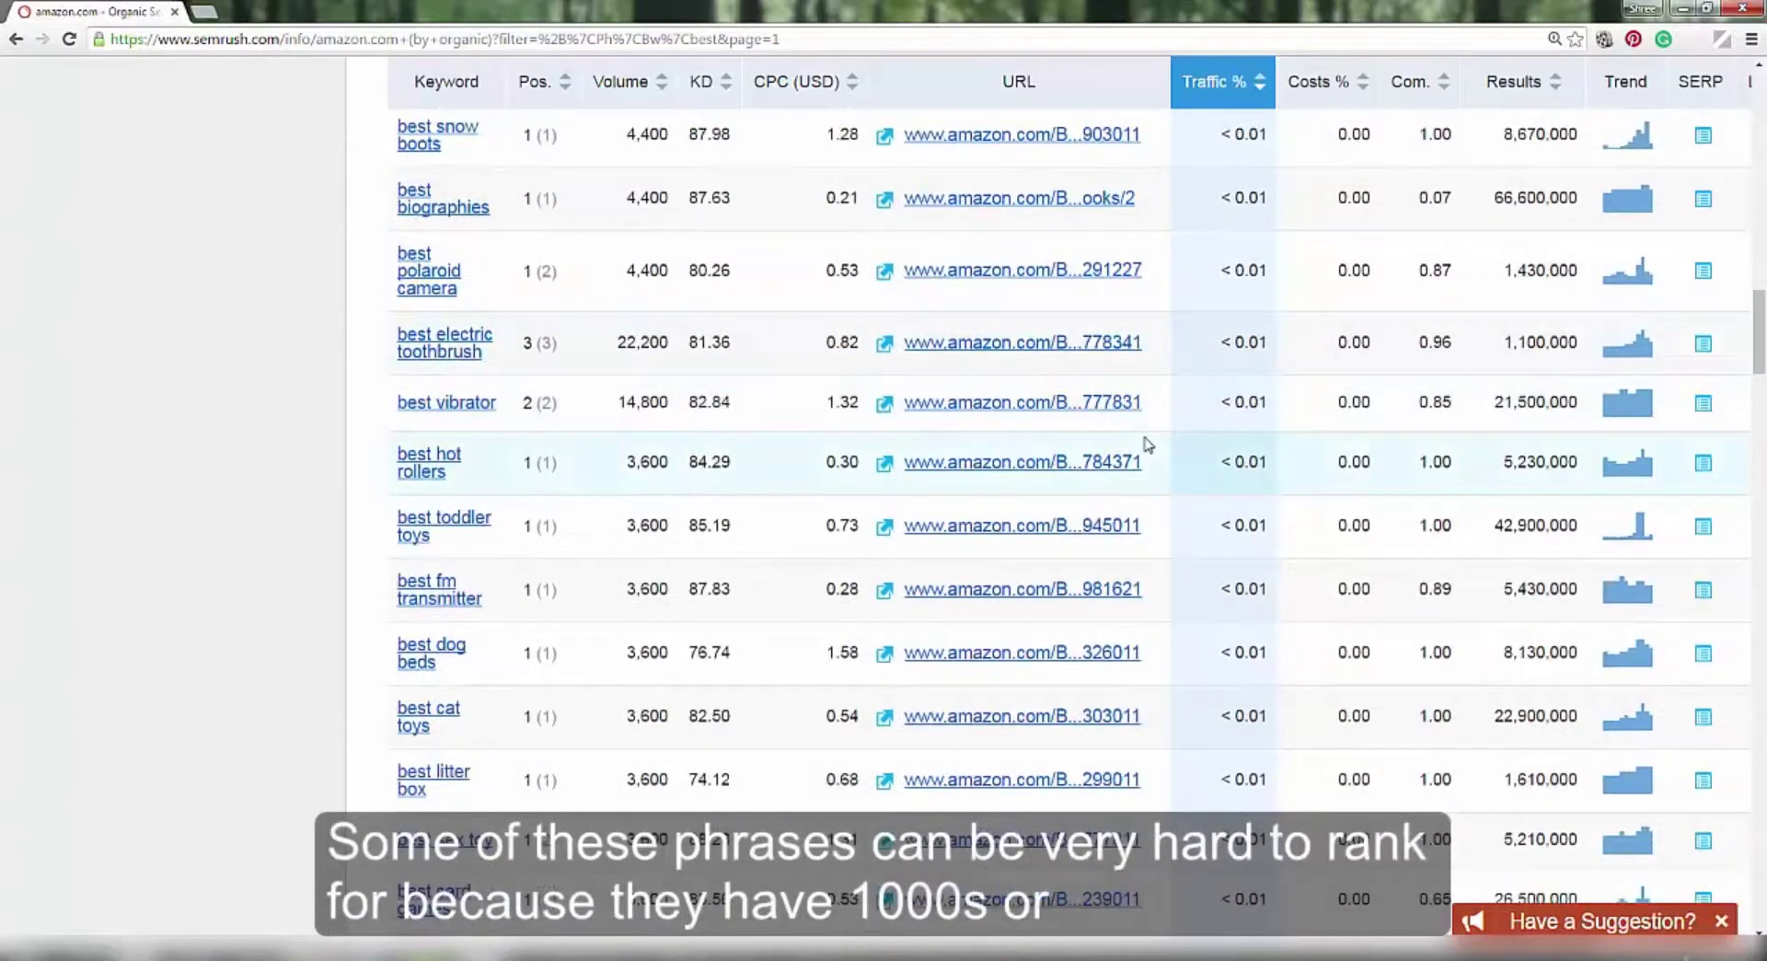
scroll(1147, 444, down, 1)
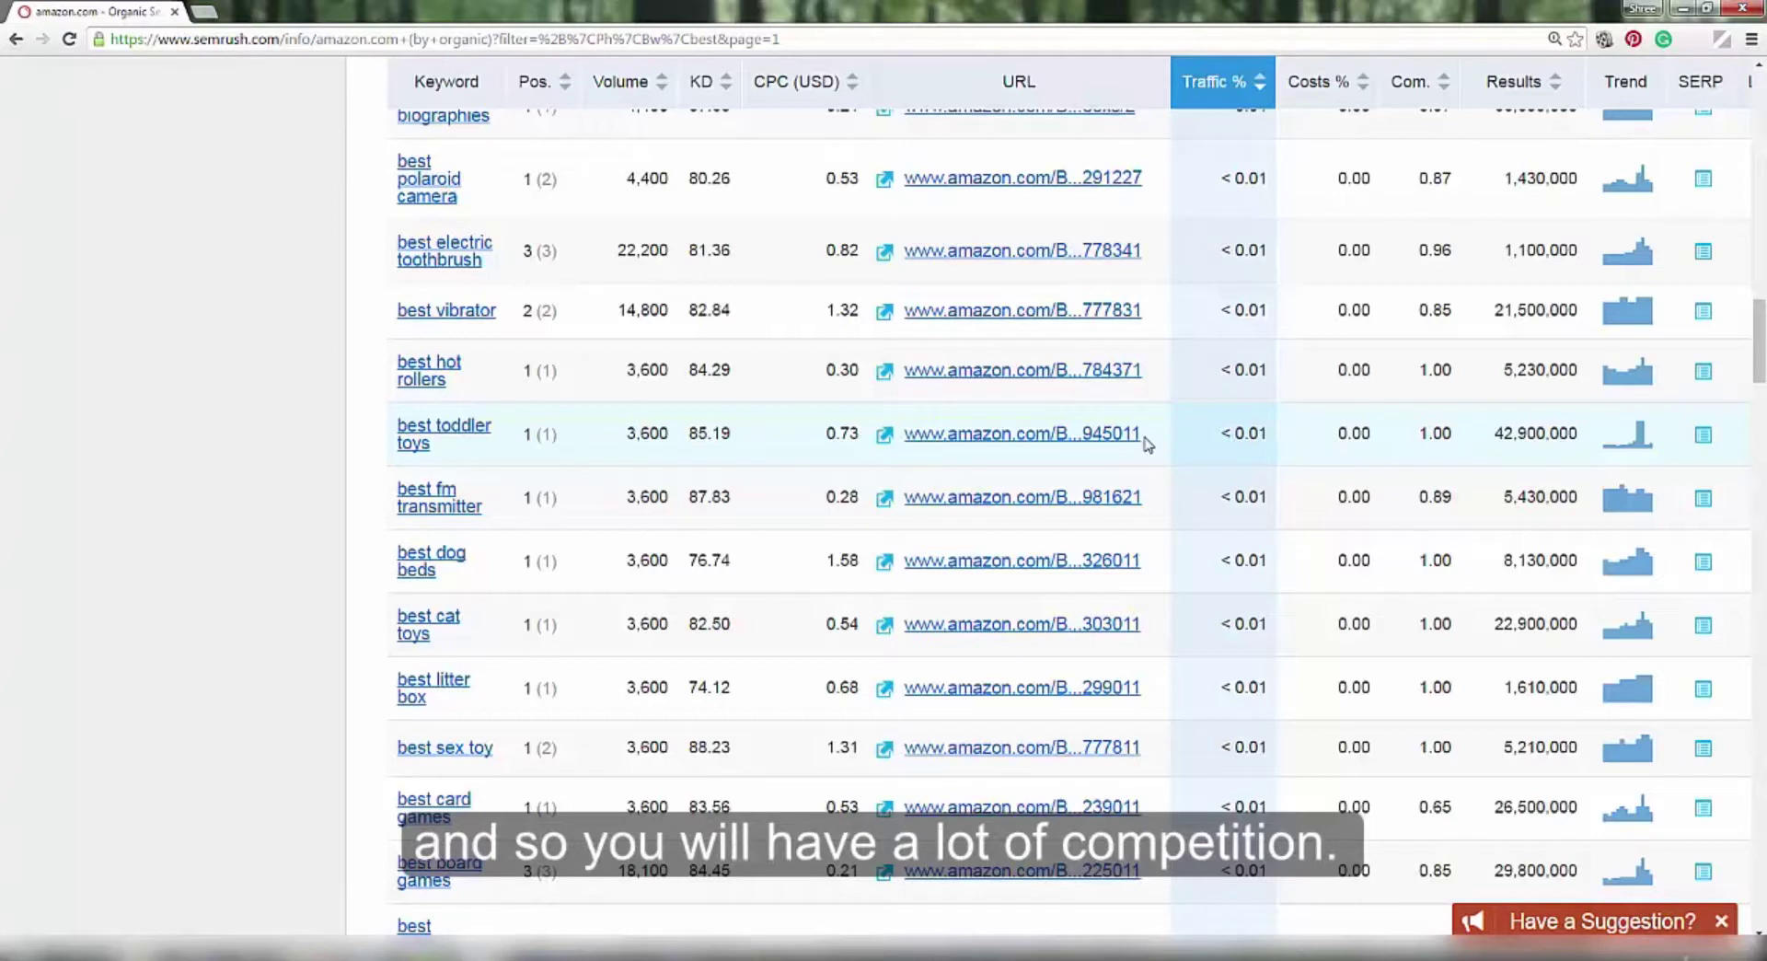
scroll(1147, 443, down, 3)
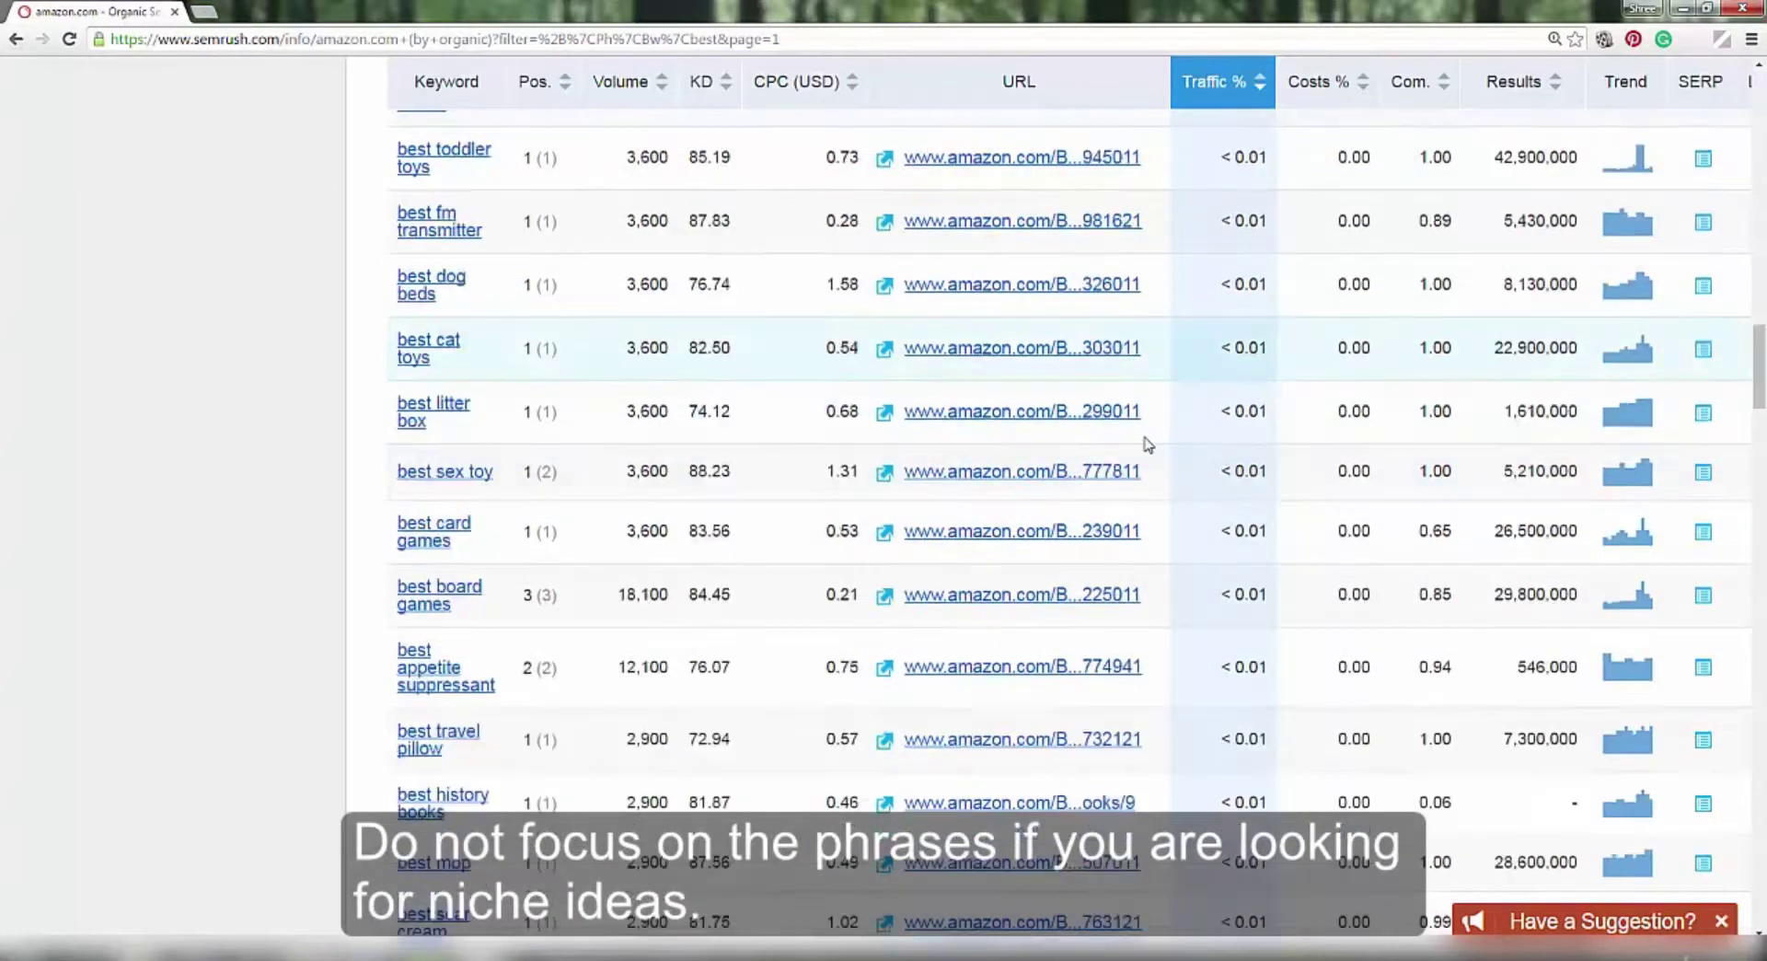
scroll(1147, 444, down, 2)
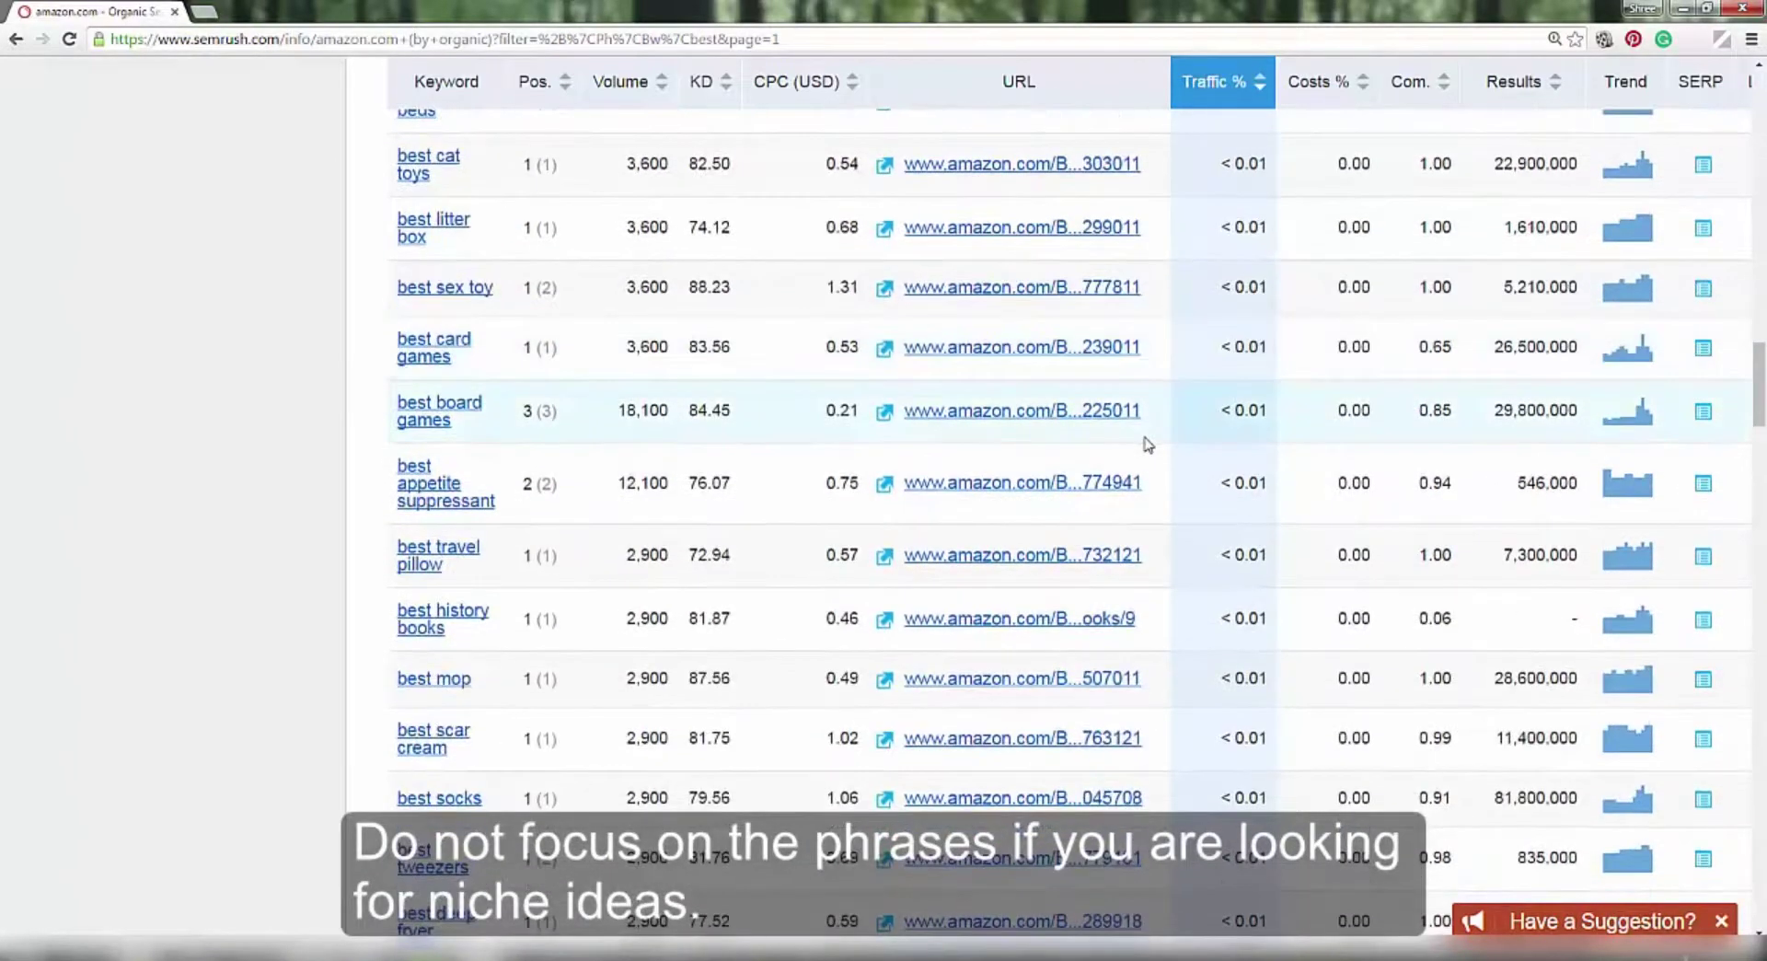
scroll(1148, 444, down, 1)
scroll(1147, 443, down, 1)
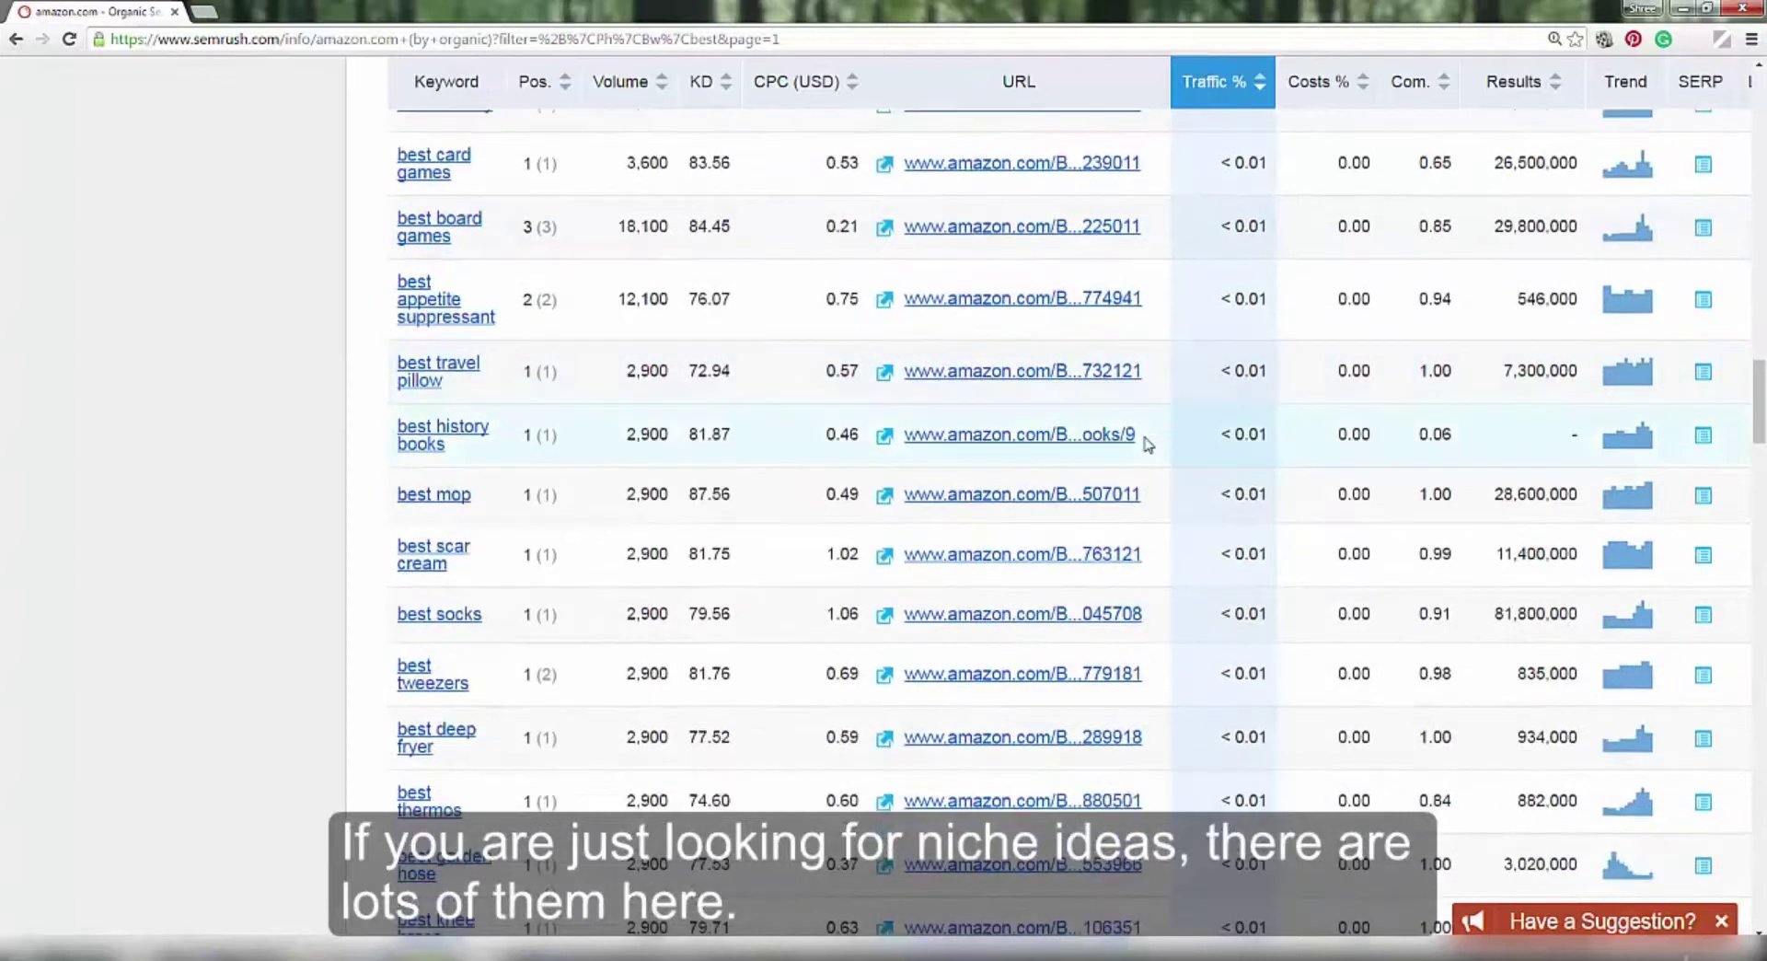
scroll(1147, 444, down, 1)
scroll(1148, 443, down, 1)
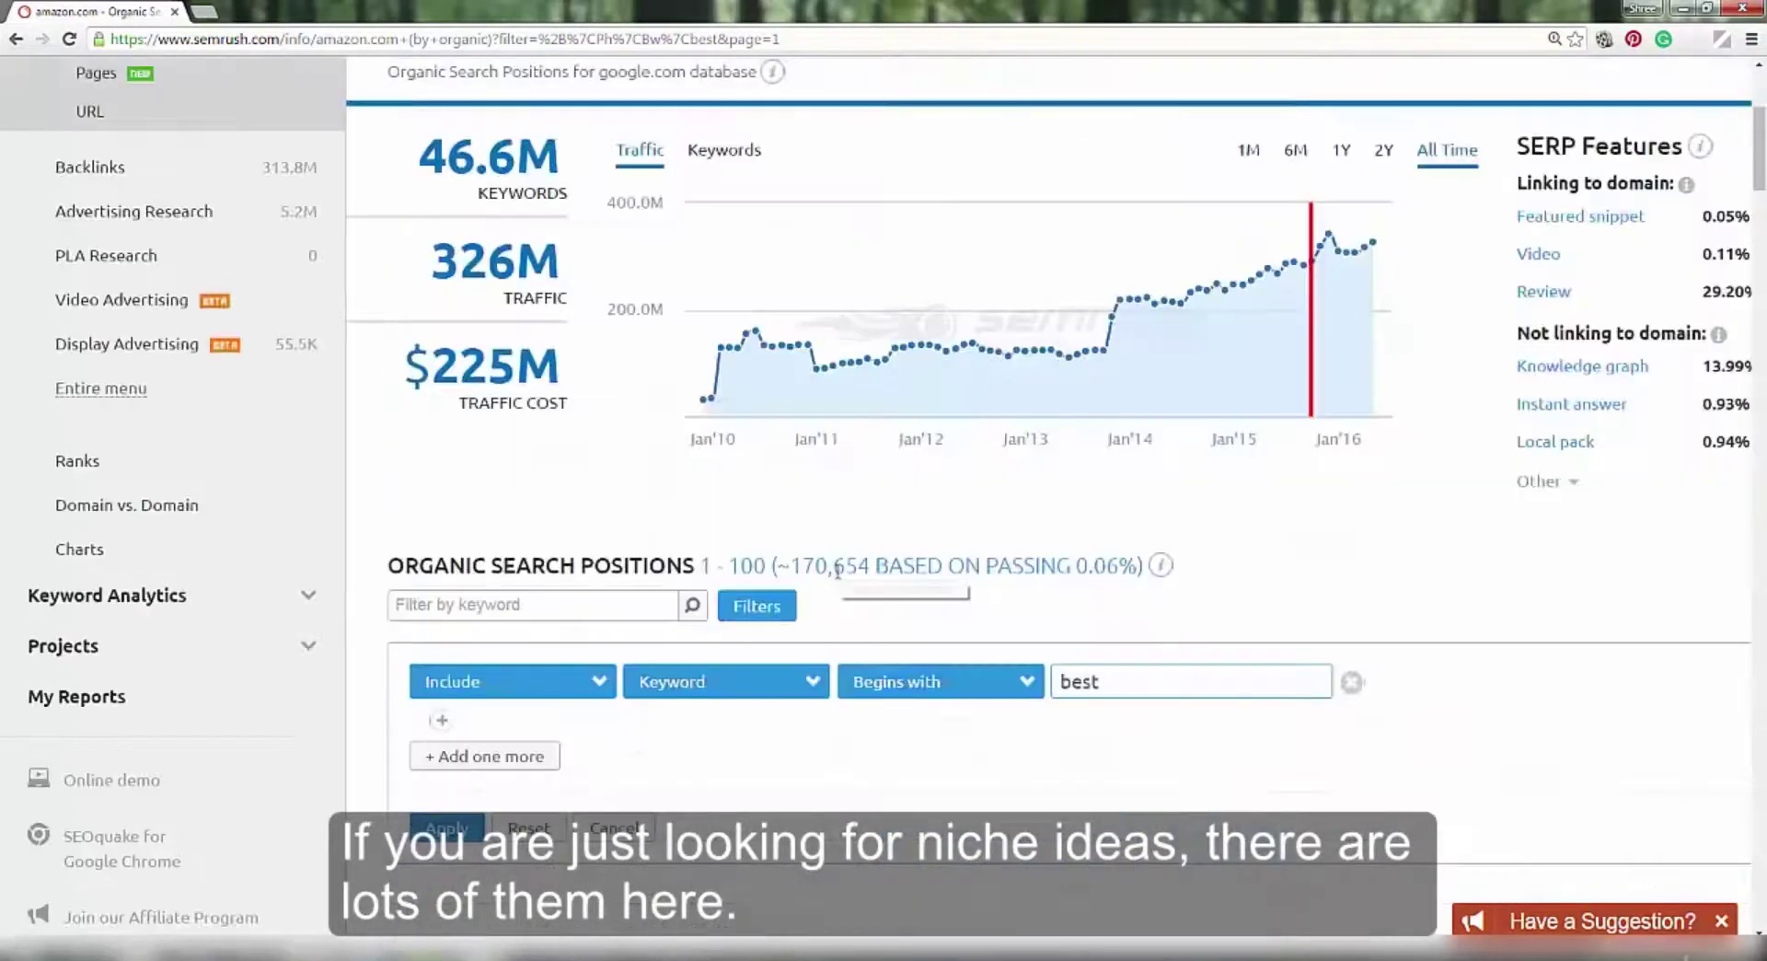
scroll(837, 568, down, 1)
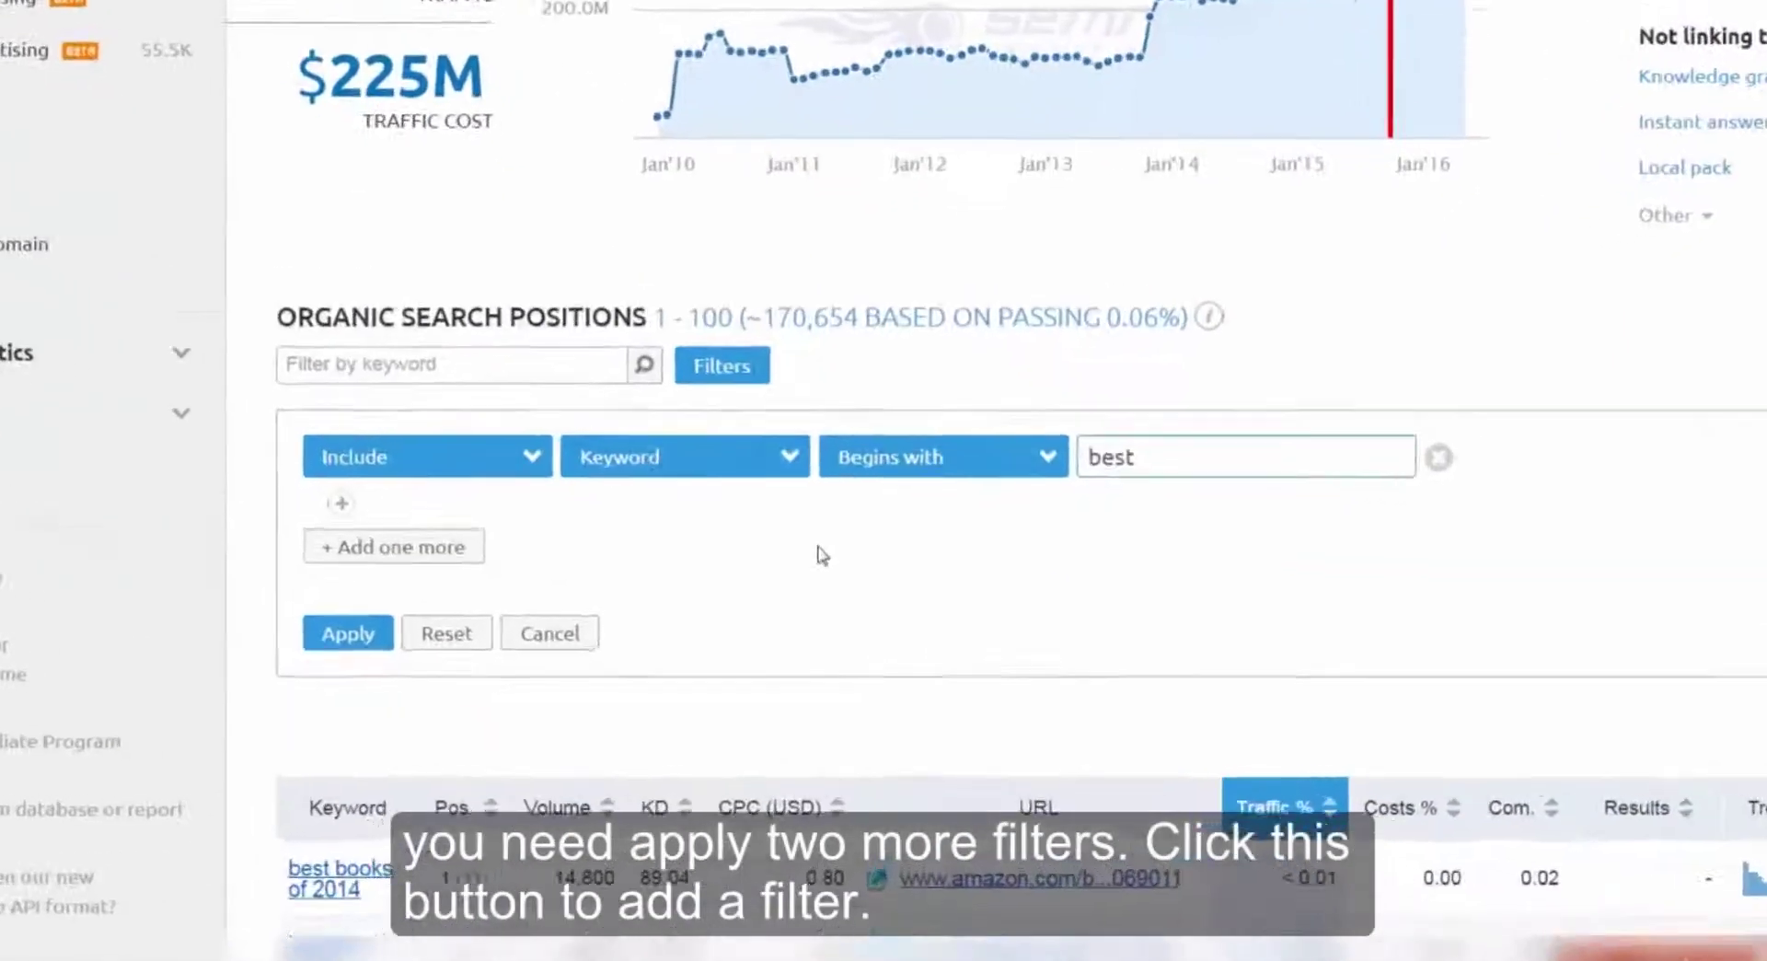
Add a second filter condition: Volume less than 501.
scroll(839, 672, down, 2)
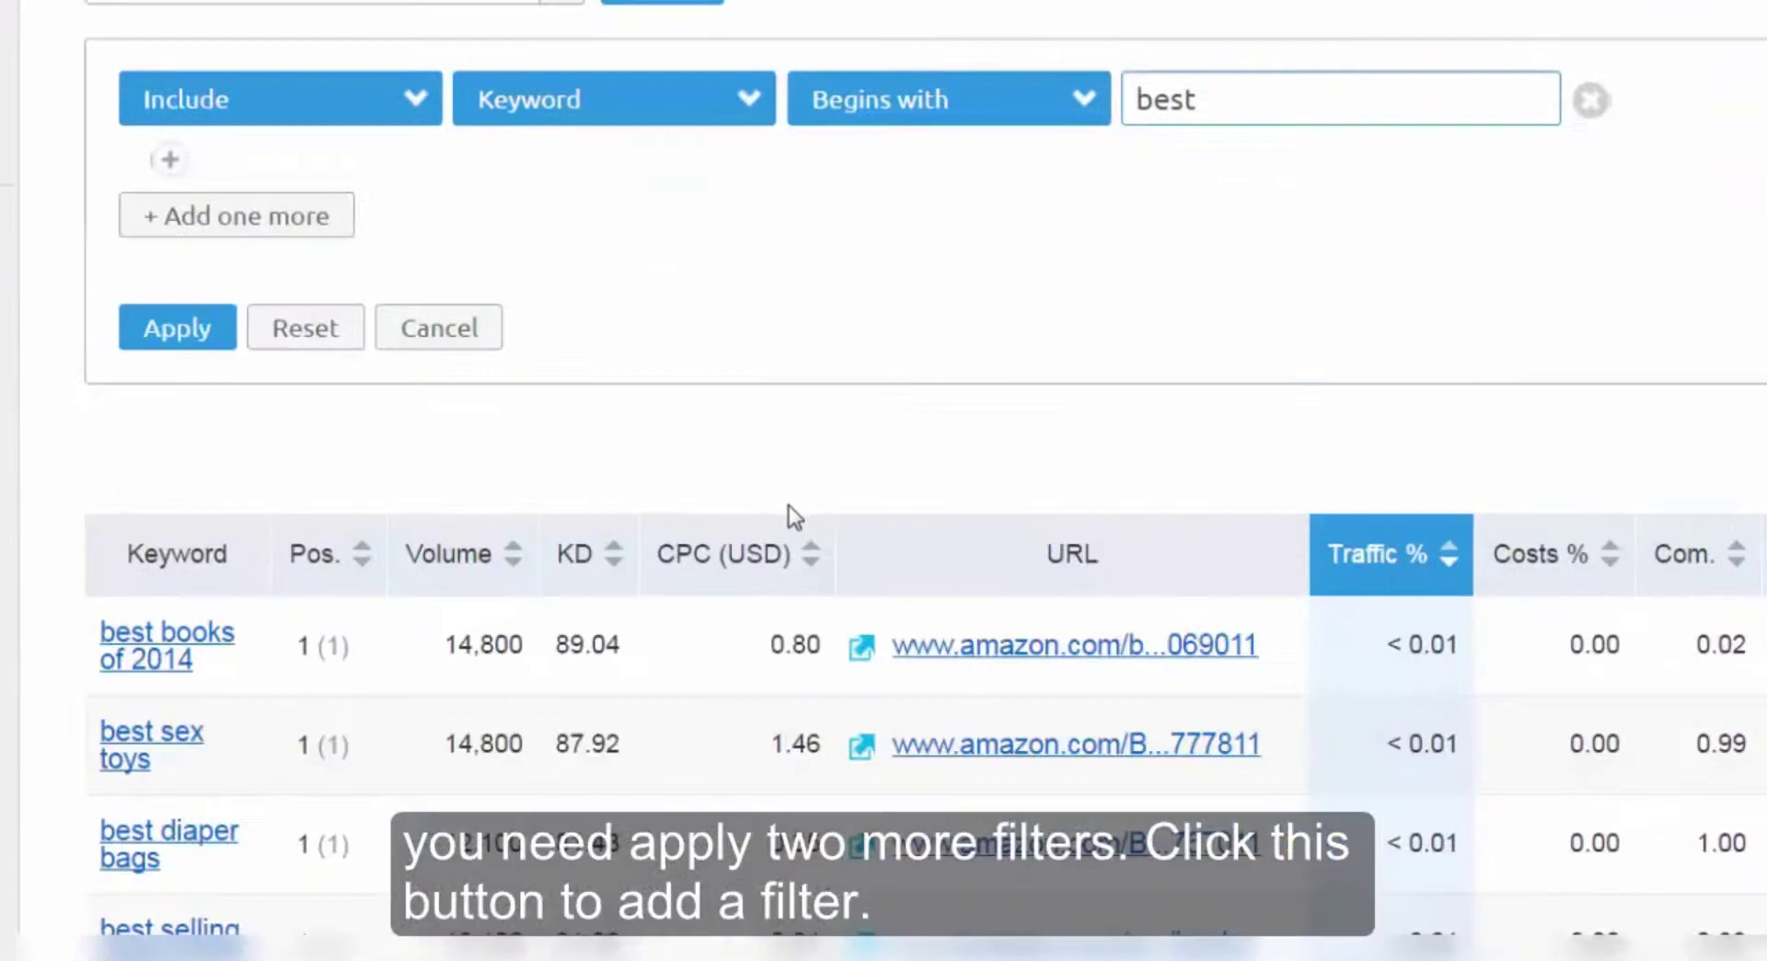
click(268, 231)
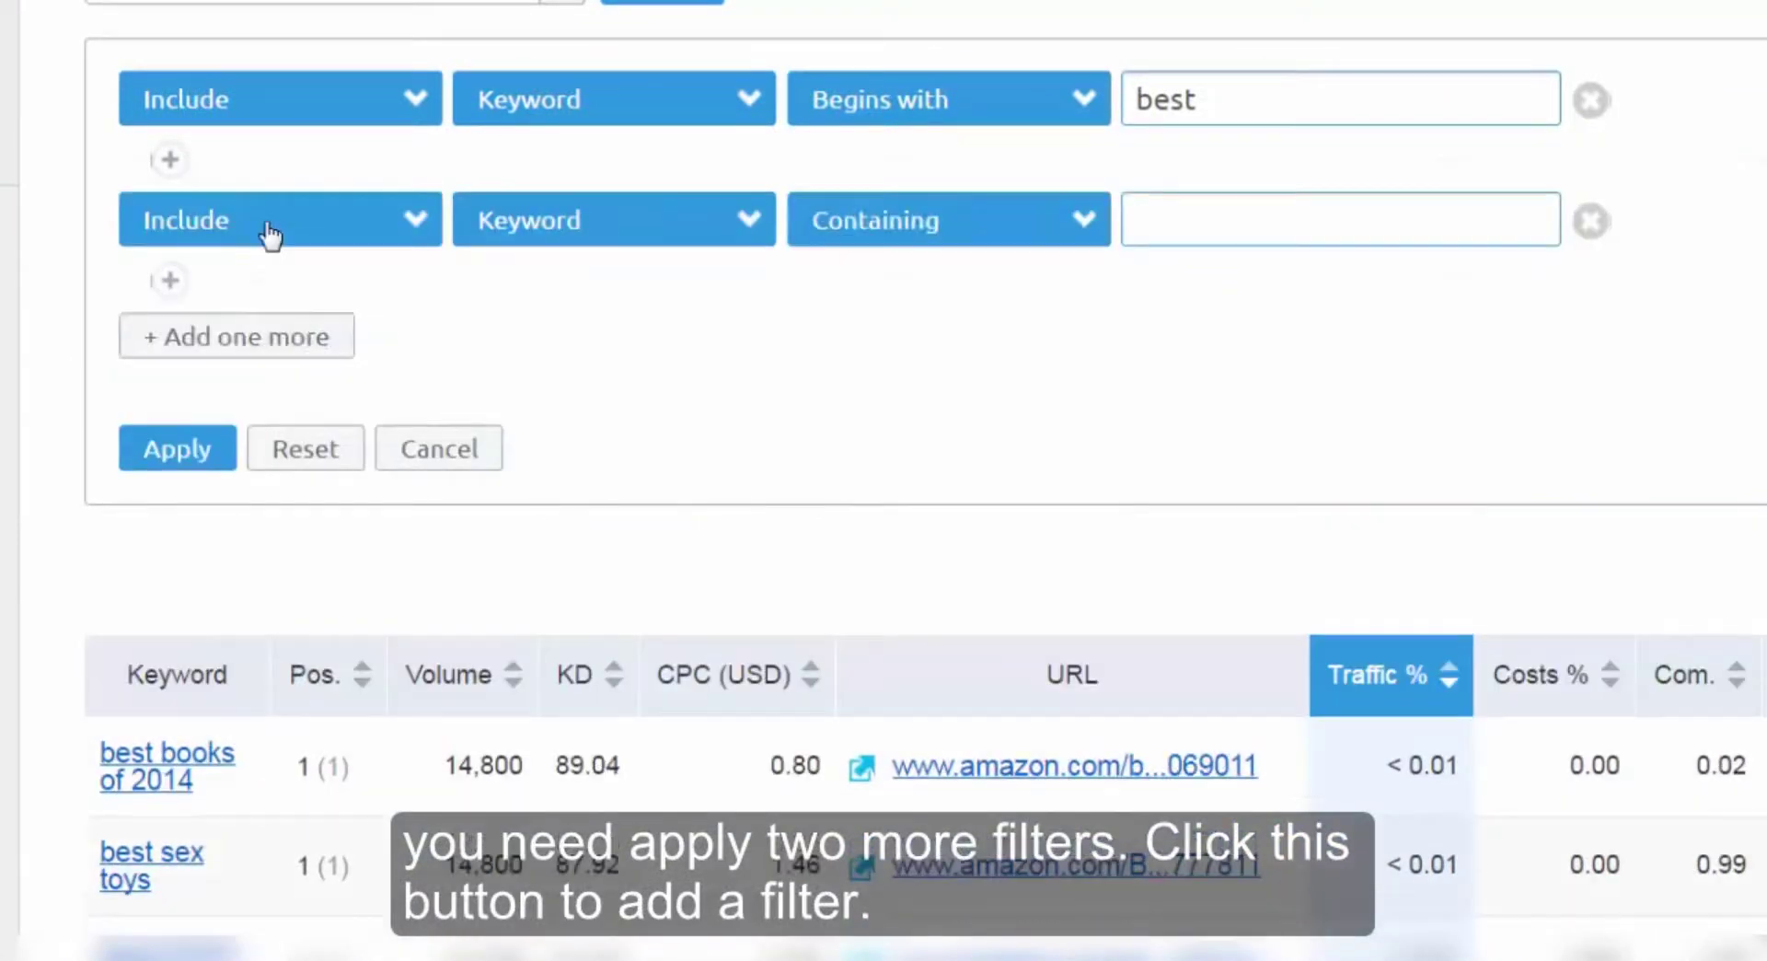
click(729, 226)
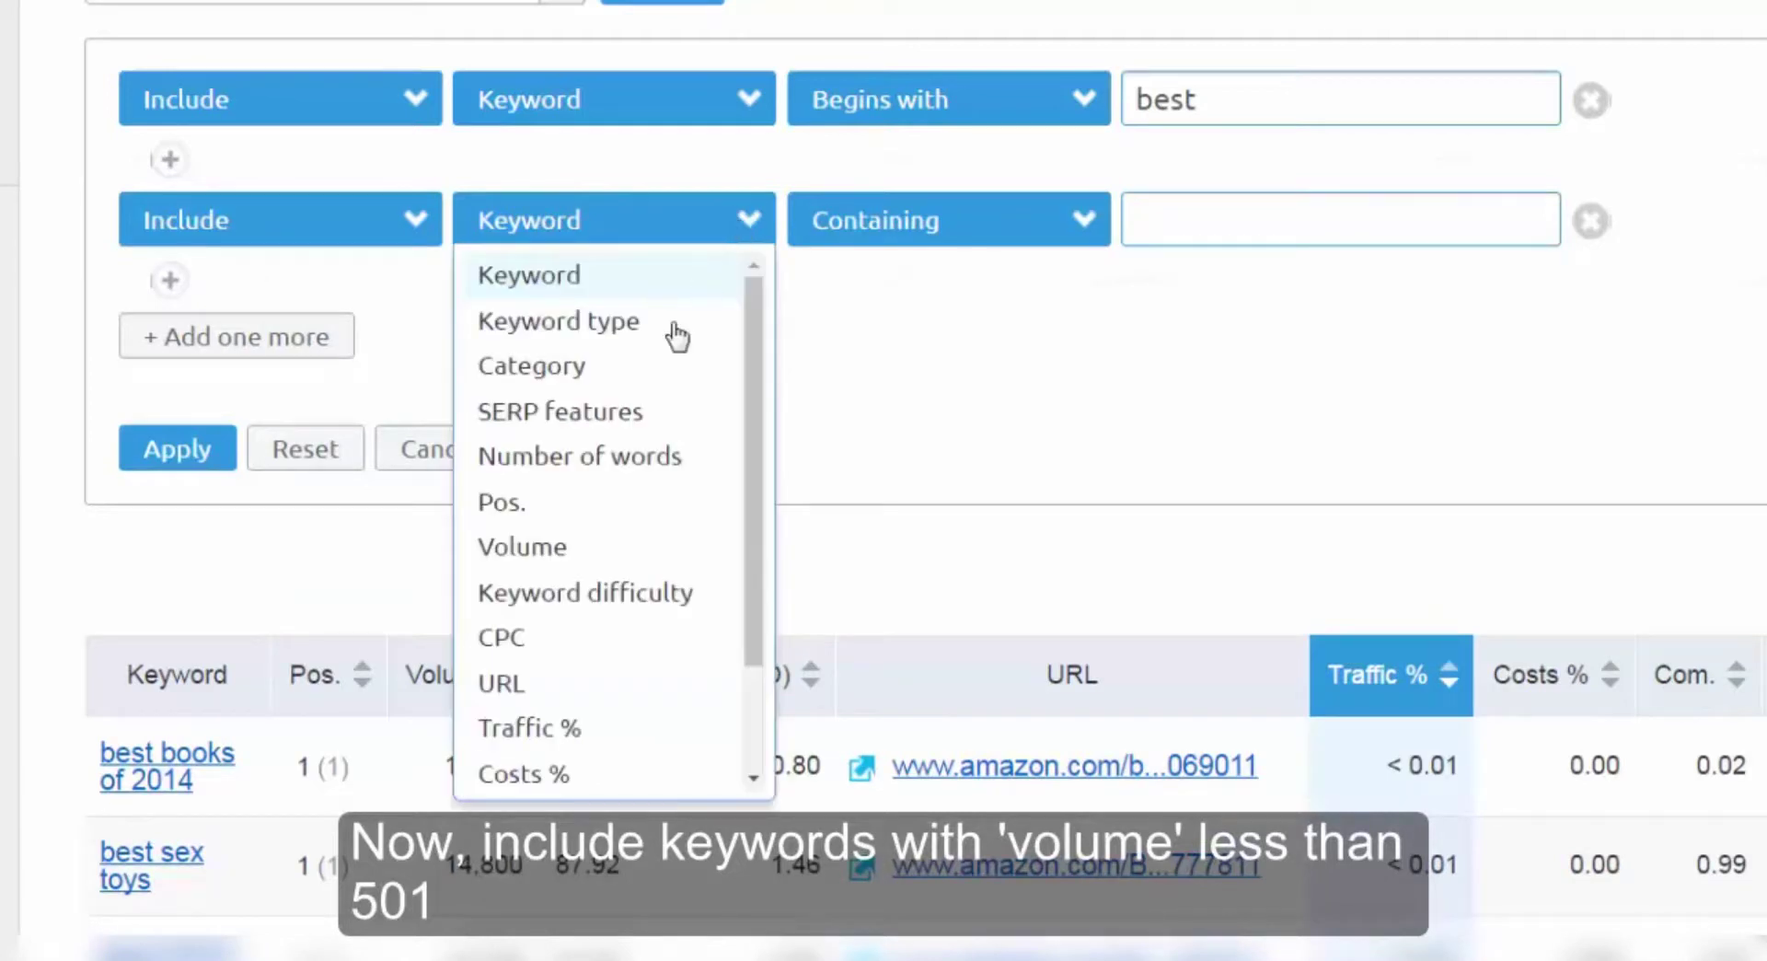
click(589, 550)
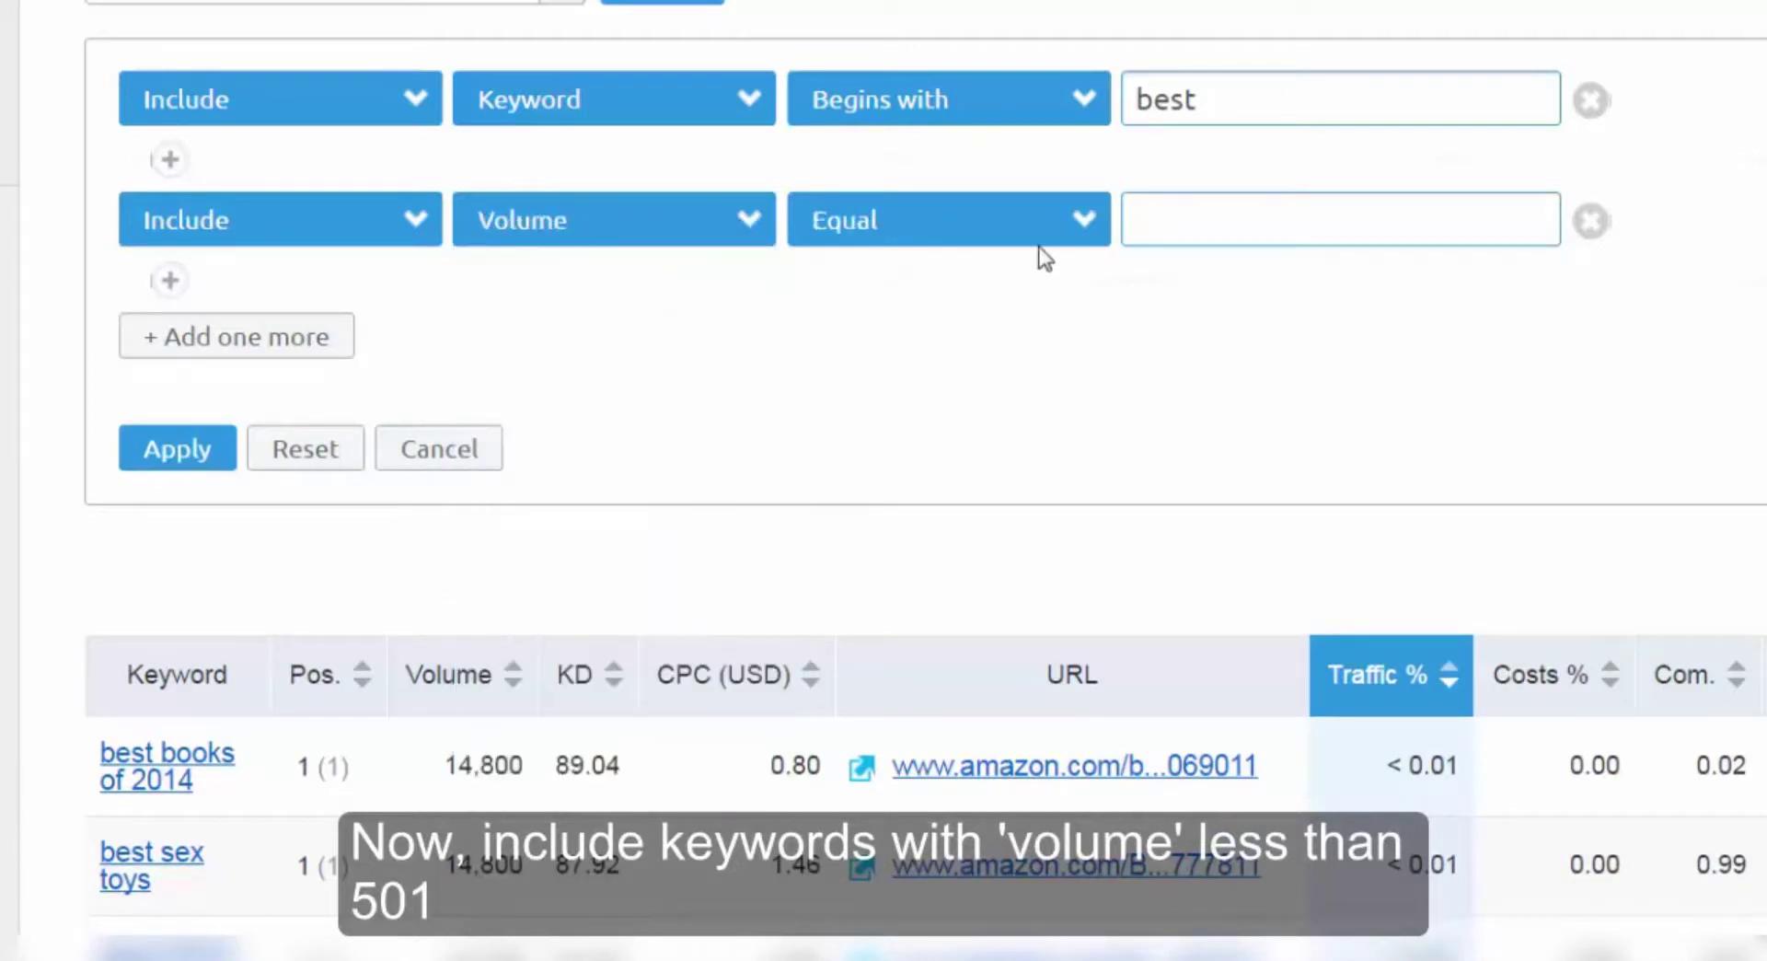
click(1084, 223)
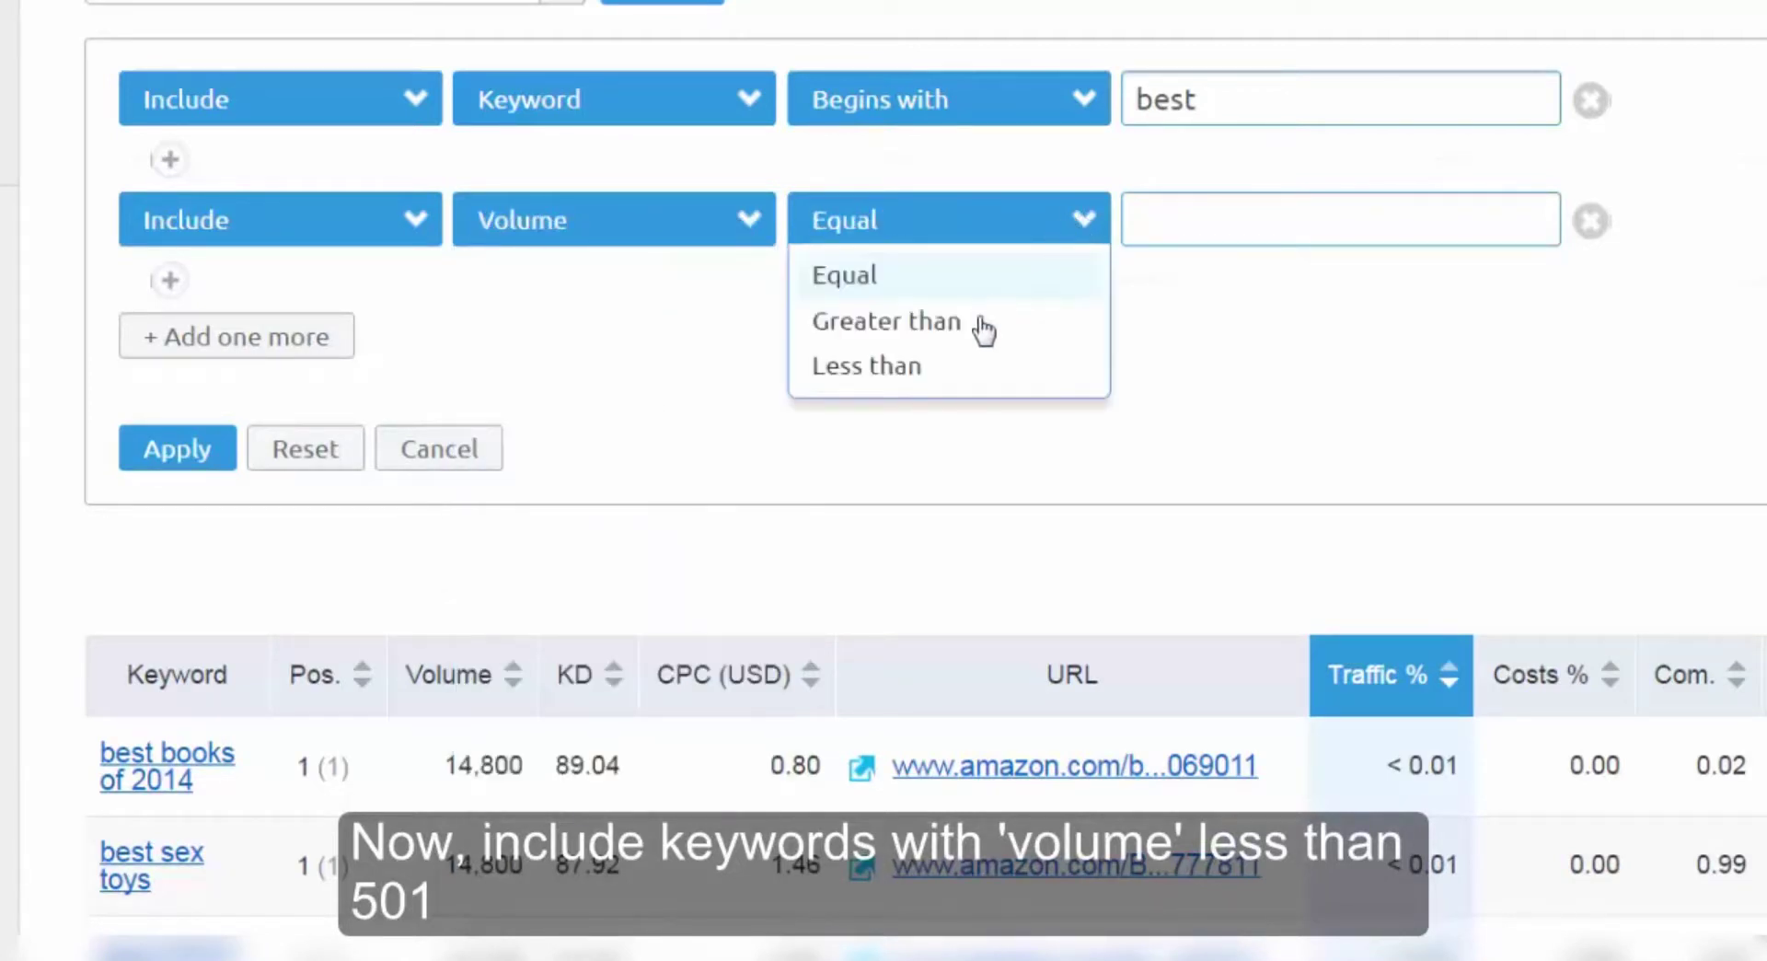
click(947, 368)
click(1178, 224)
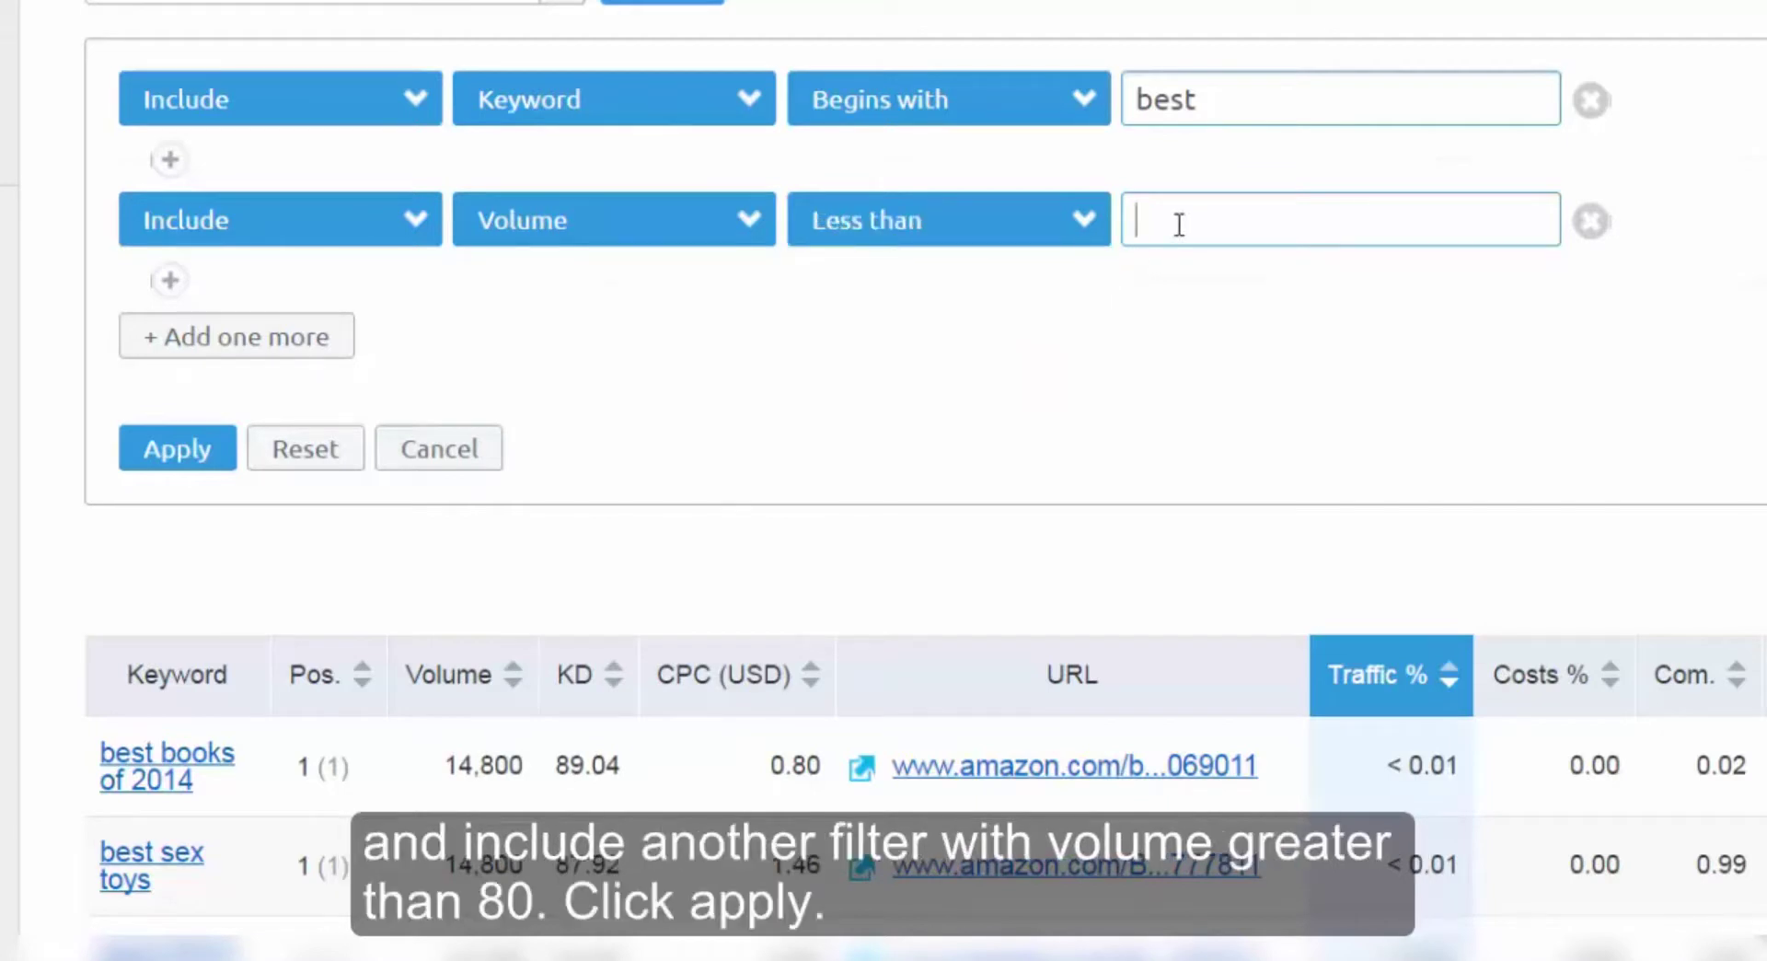
text(501)
Add a third condition, Volume greater than 80, and apply all three filters.
click(216, 351)
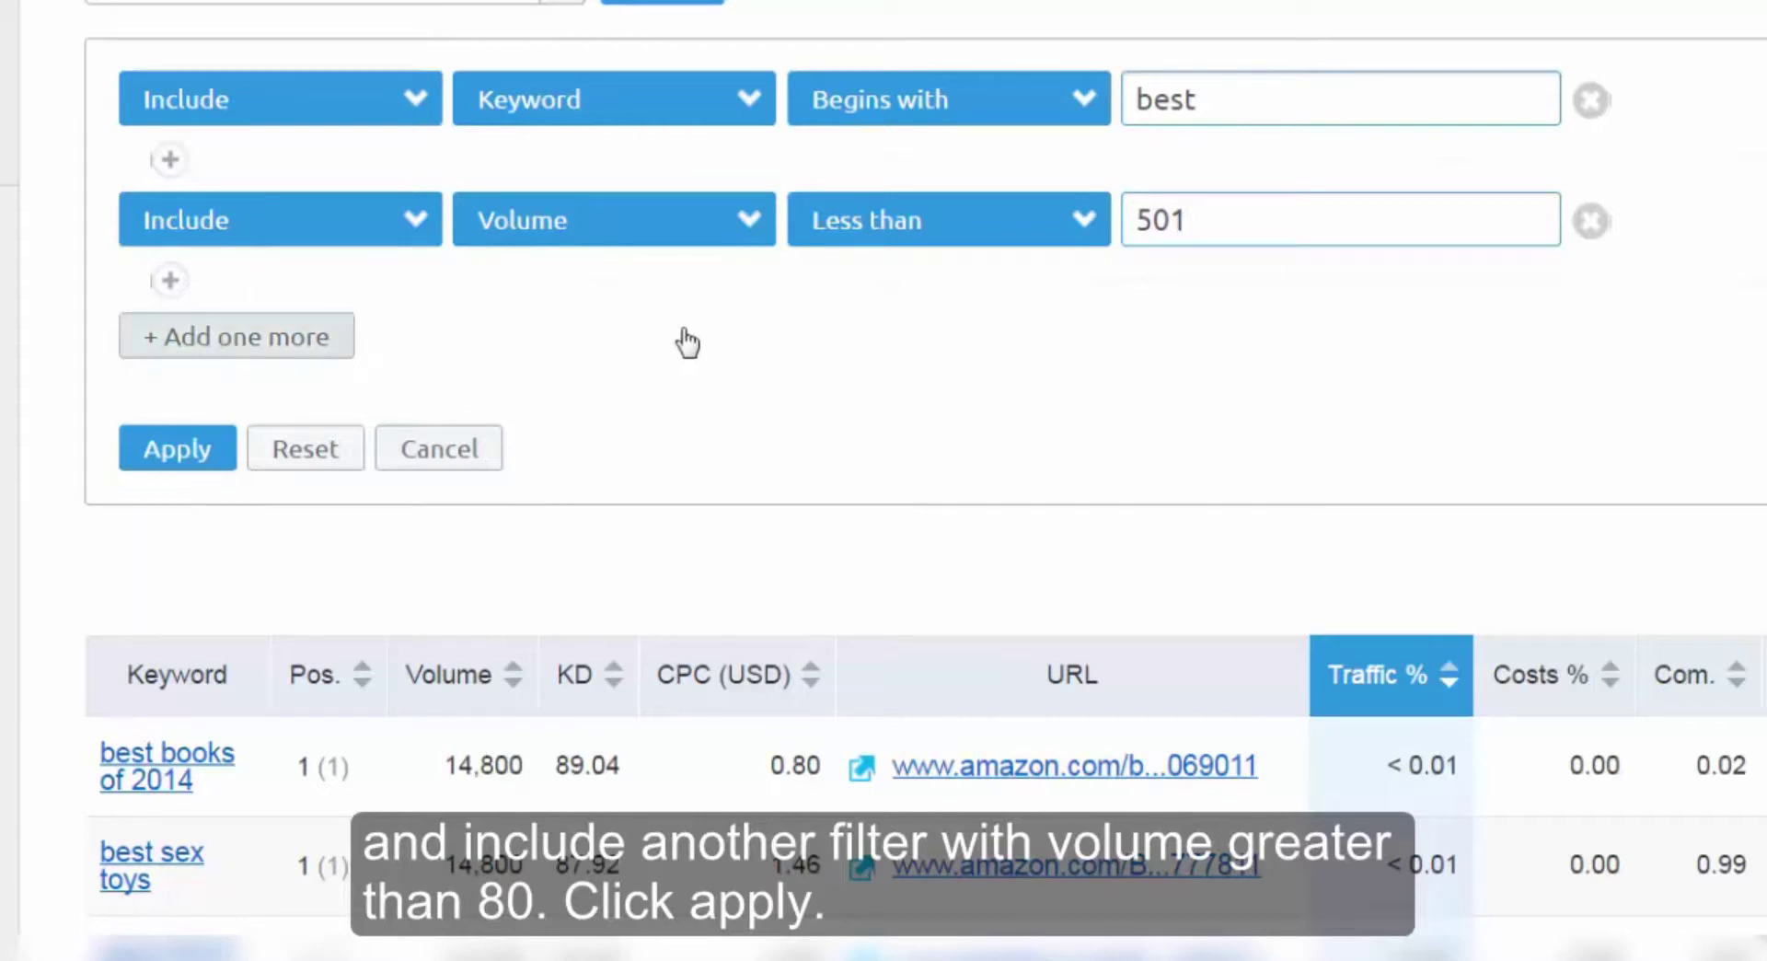
click(764, 357)
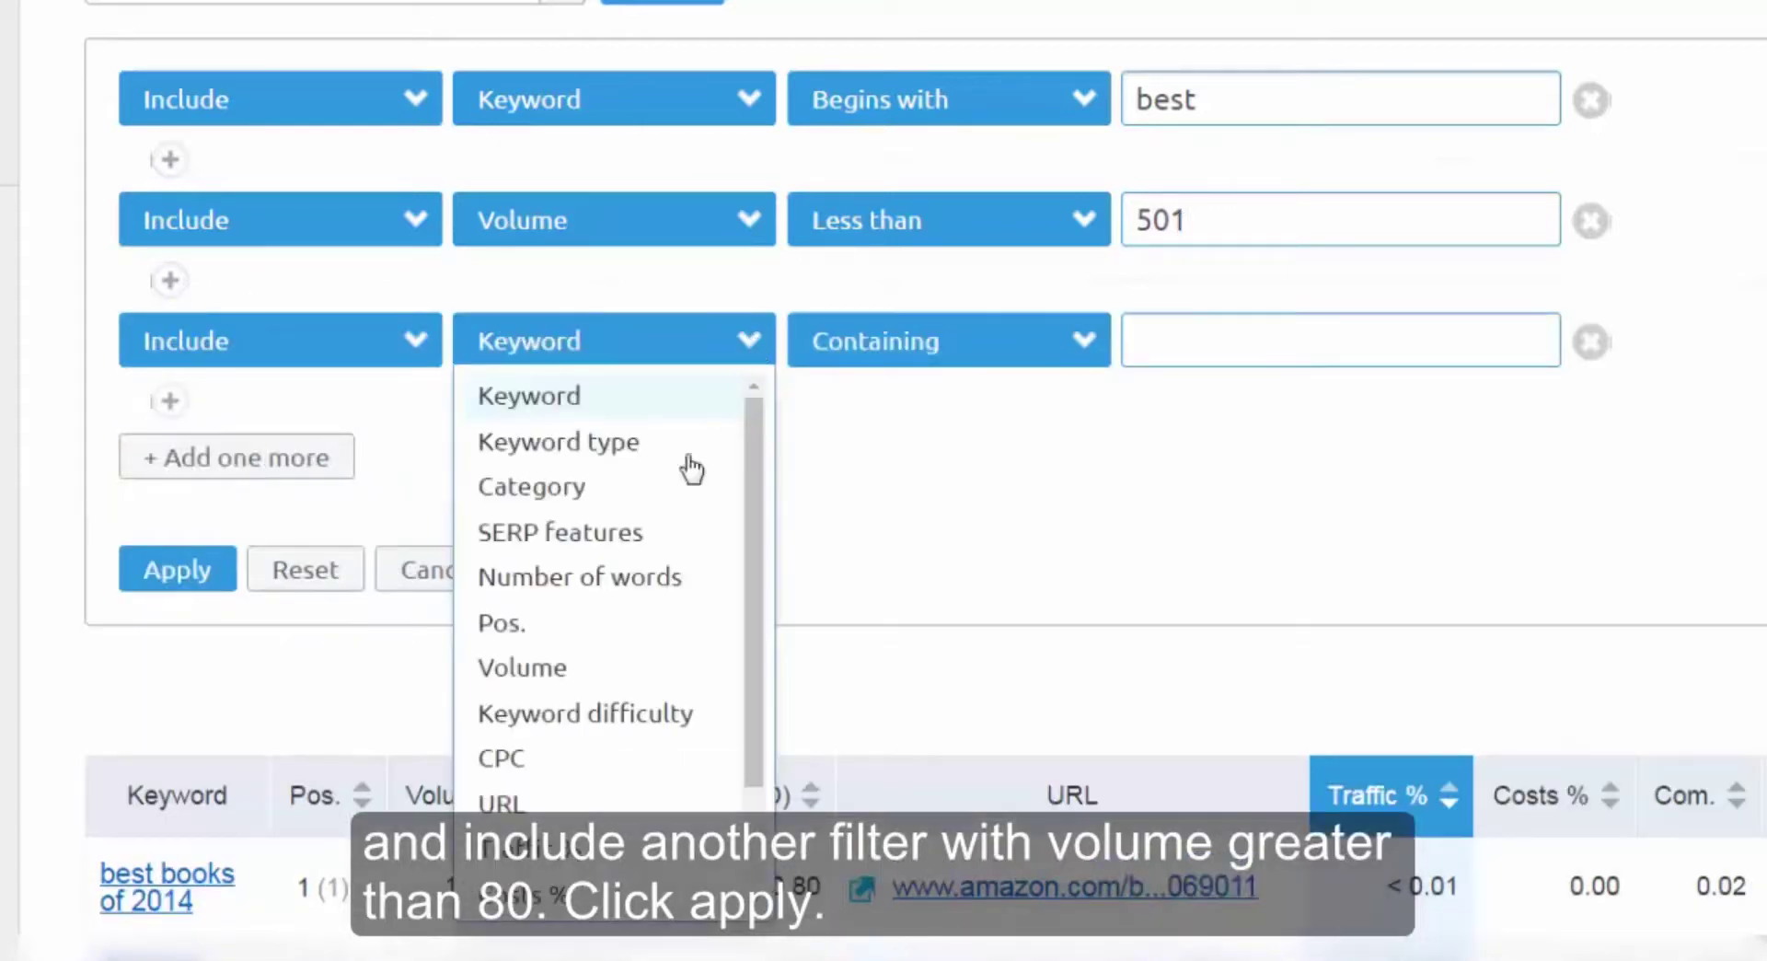
click(658, 672)
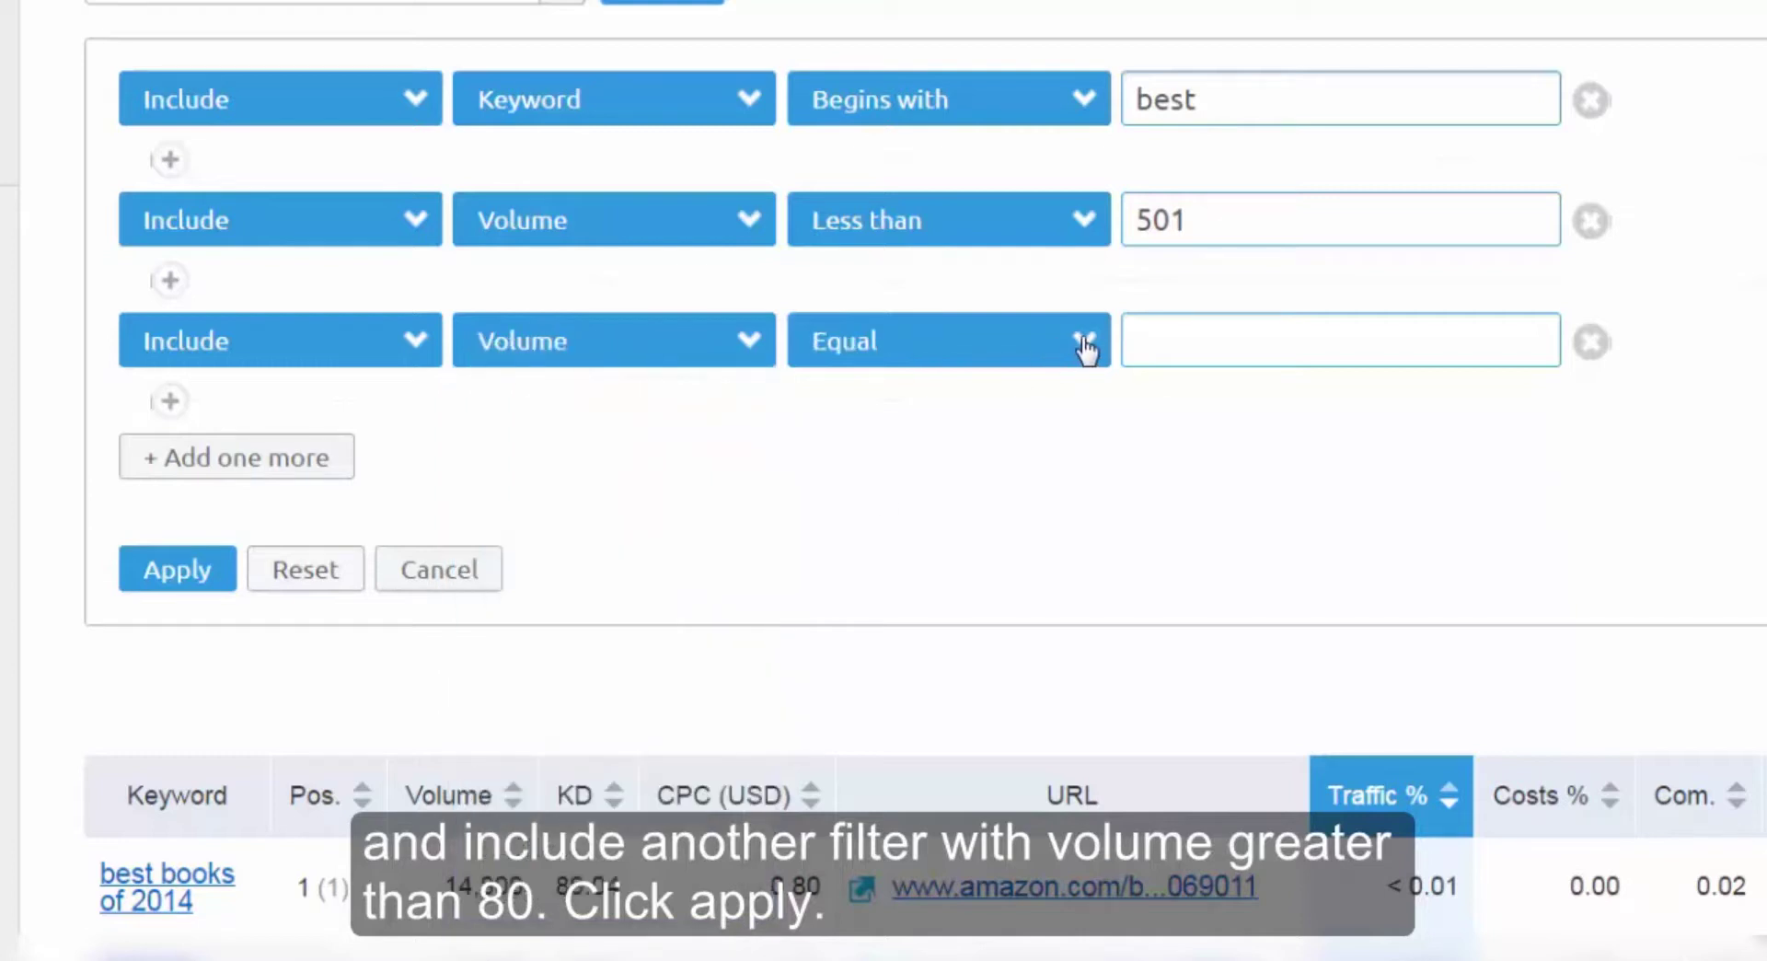
click(1081, 354)
click(1031, 442)
click(1165, 342)
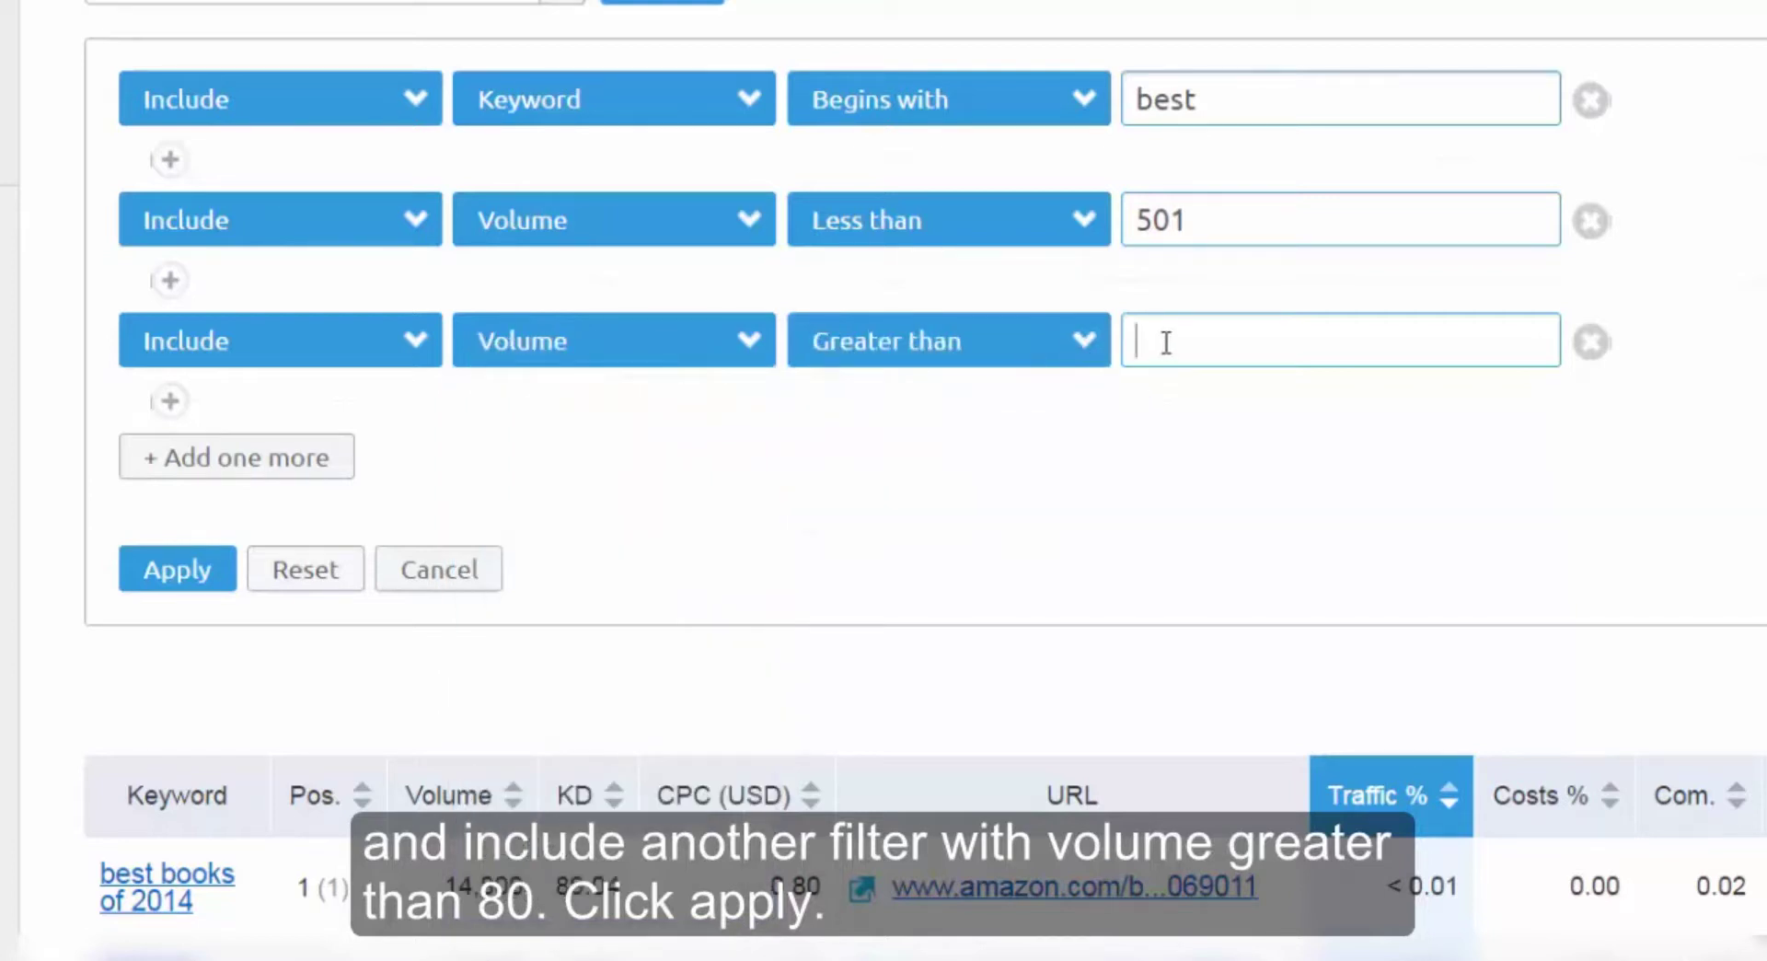
text(80)
click(179, 566)
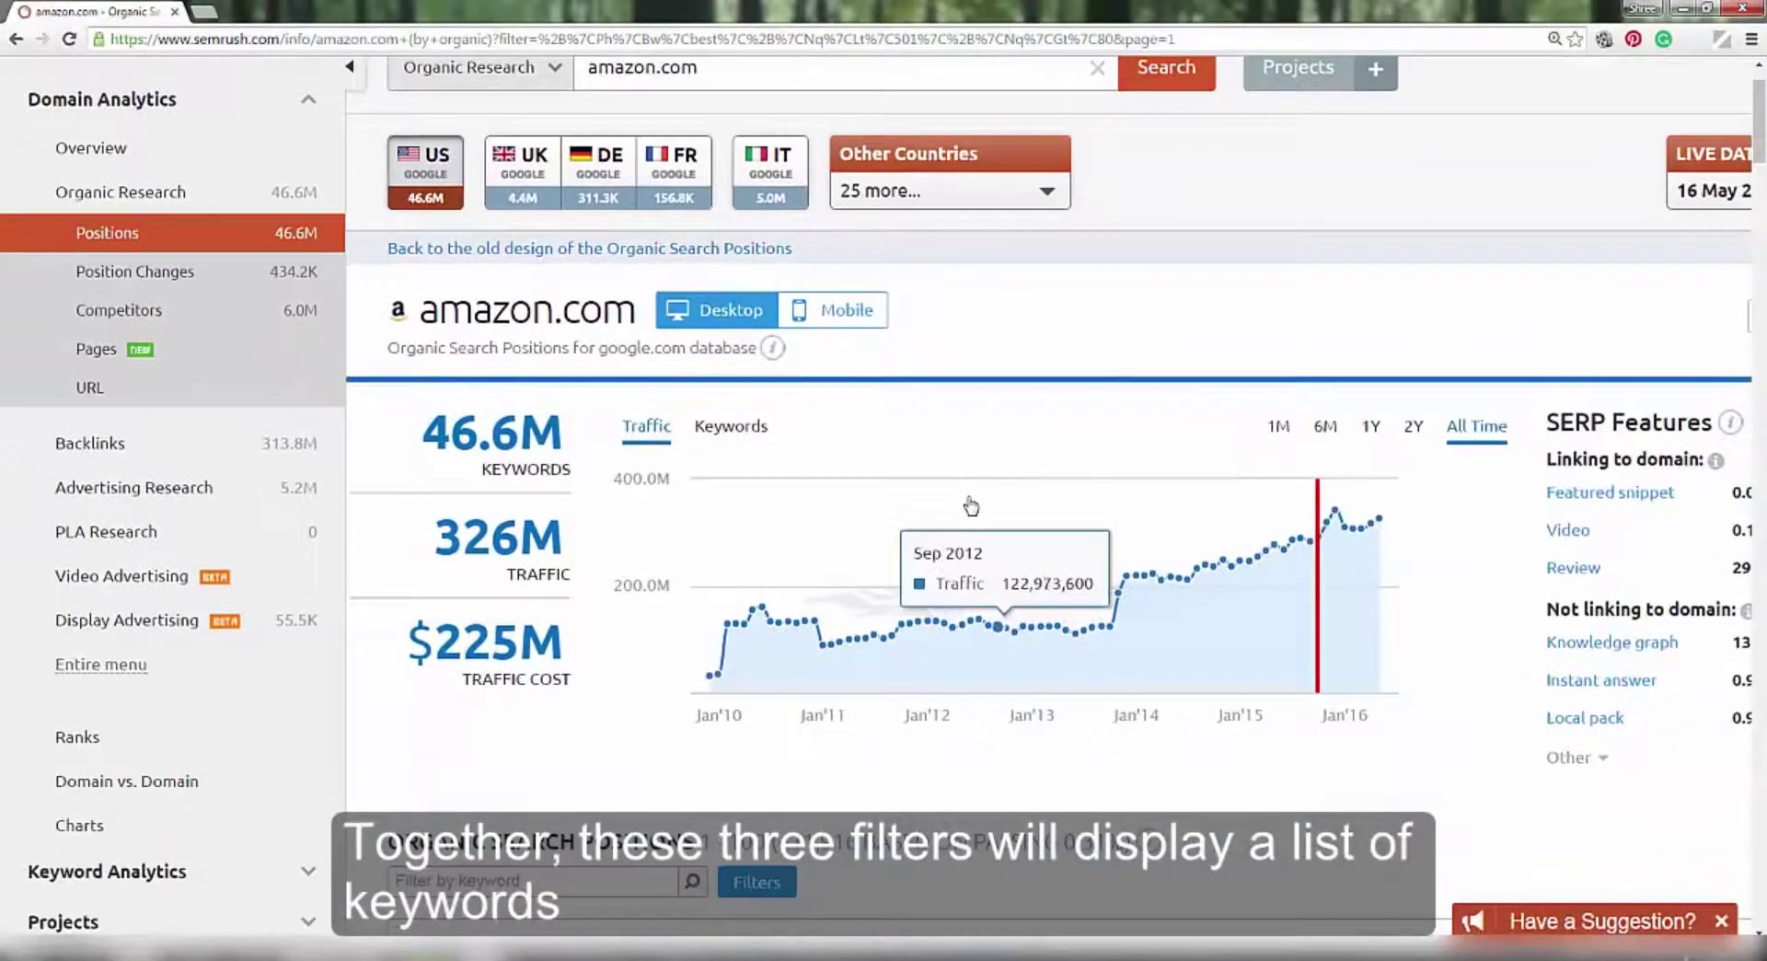
Scroll past the filter panel to review 'best' keywords with 81–500 volume, like best seller amazon.
scroll(970, 504, down, 6)
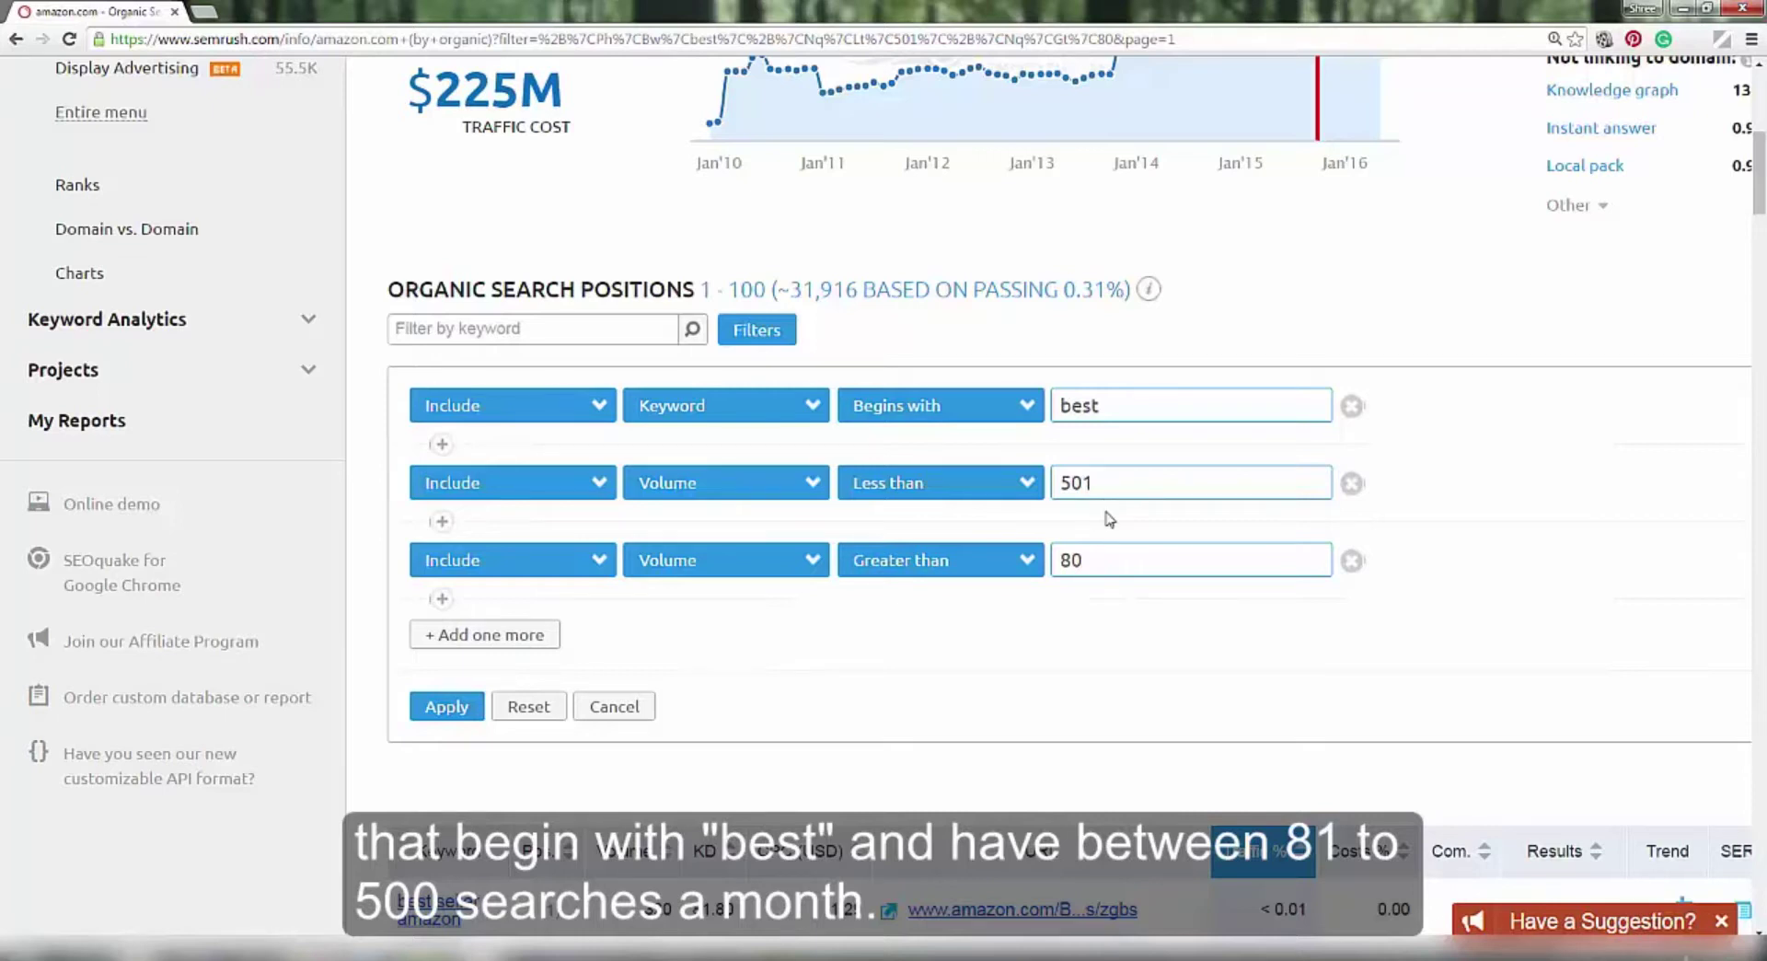
scroll(1084, 525, down, 4)
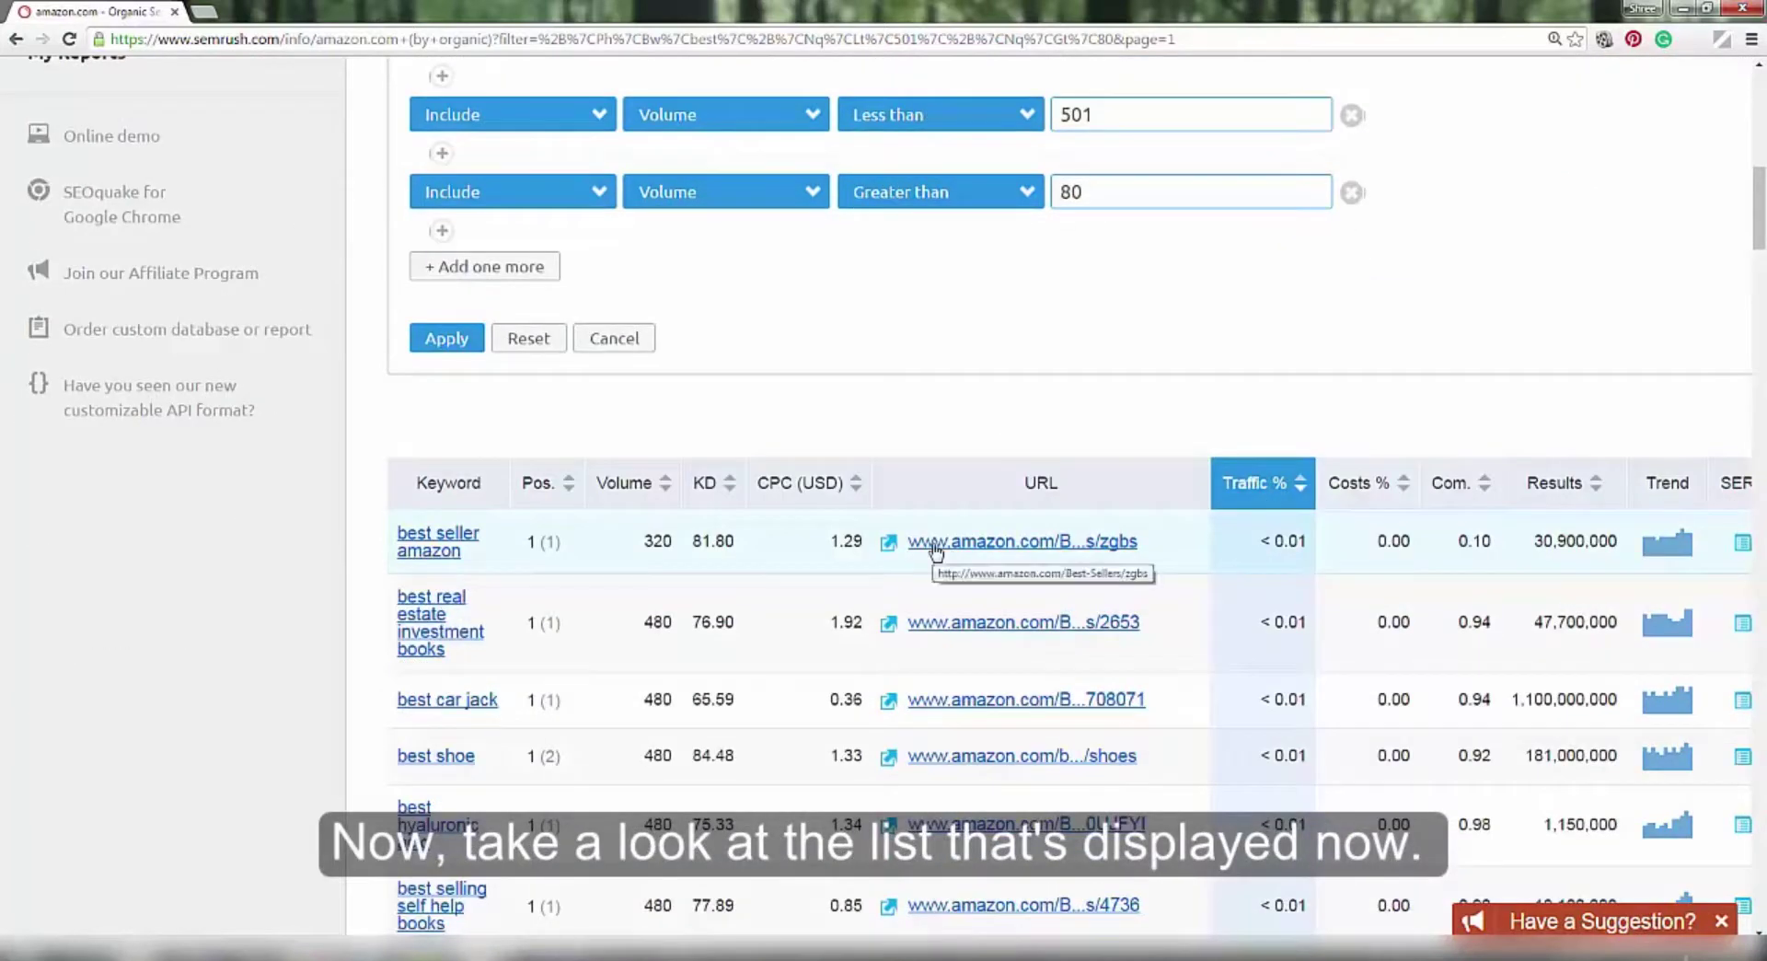
scroll(934, 548, down, 1)
scroll(935, 552, down, 1)
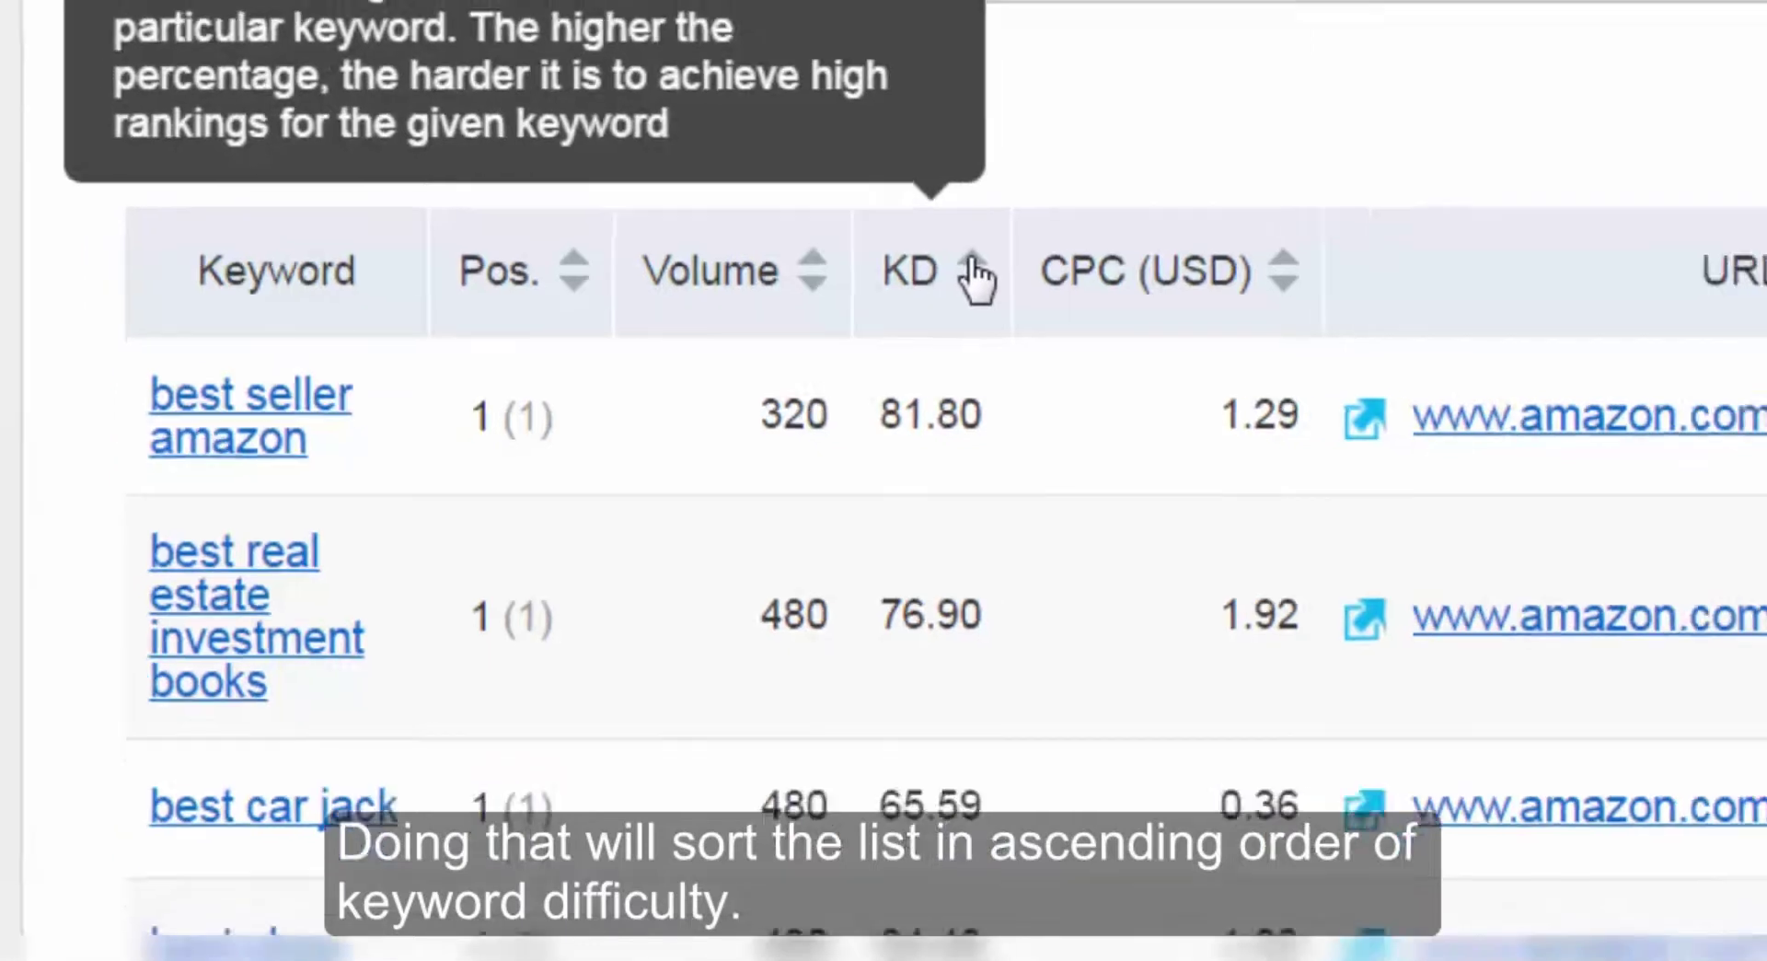
Sort the filtered keywords by KD, lowest first, and scroll through the sorted list.
click(1000, 266)
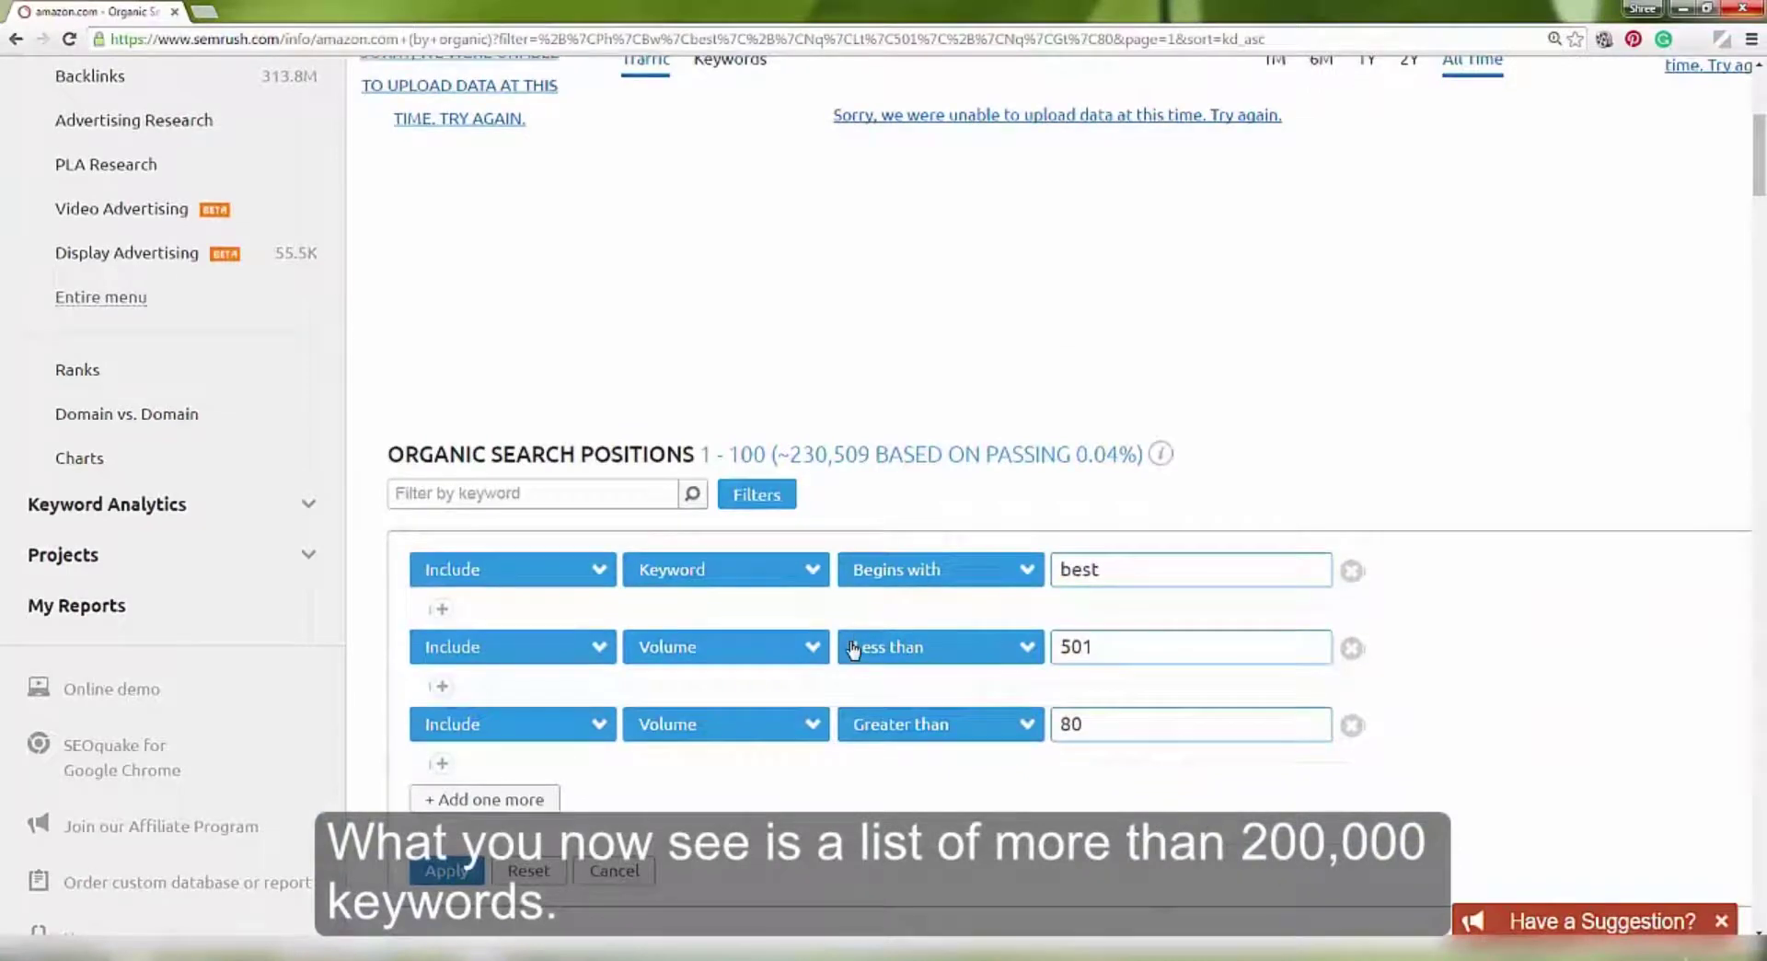
scroll(899, 545, up, 2)
scroll(911, 552, down, 2)
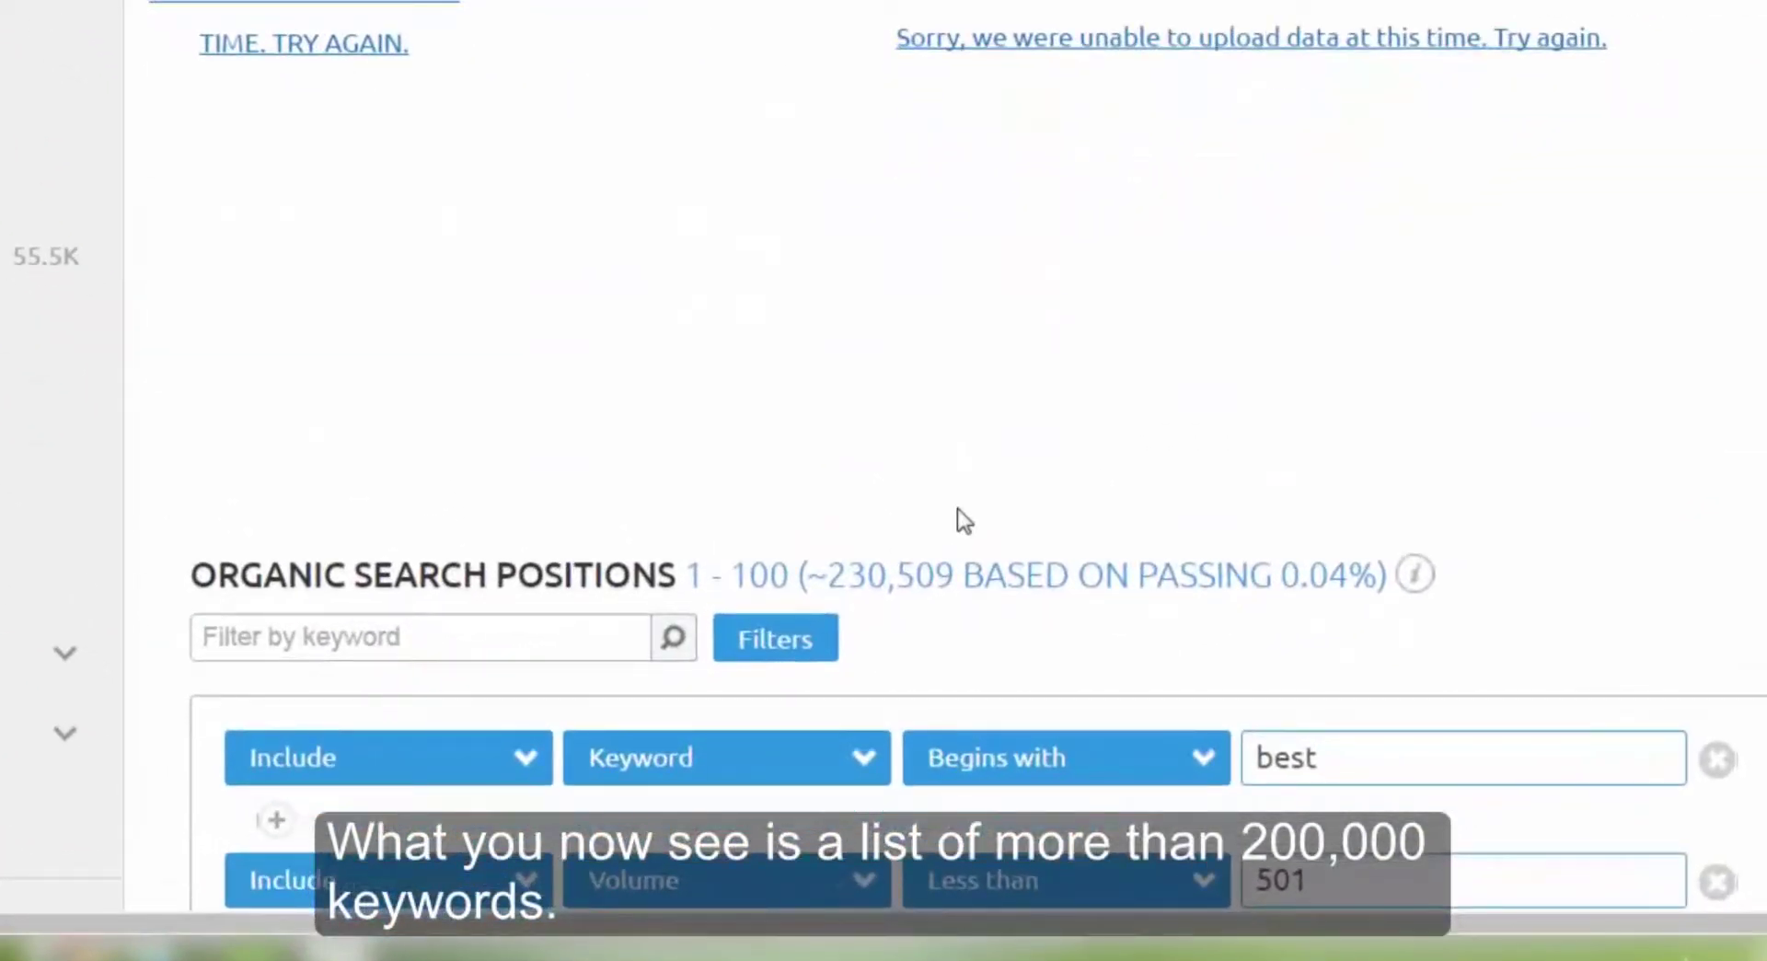
scroll(957, 519, down, 2)
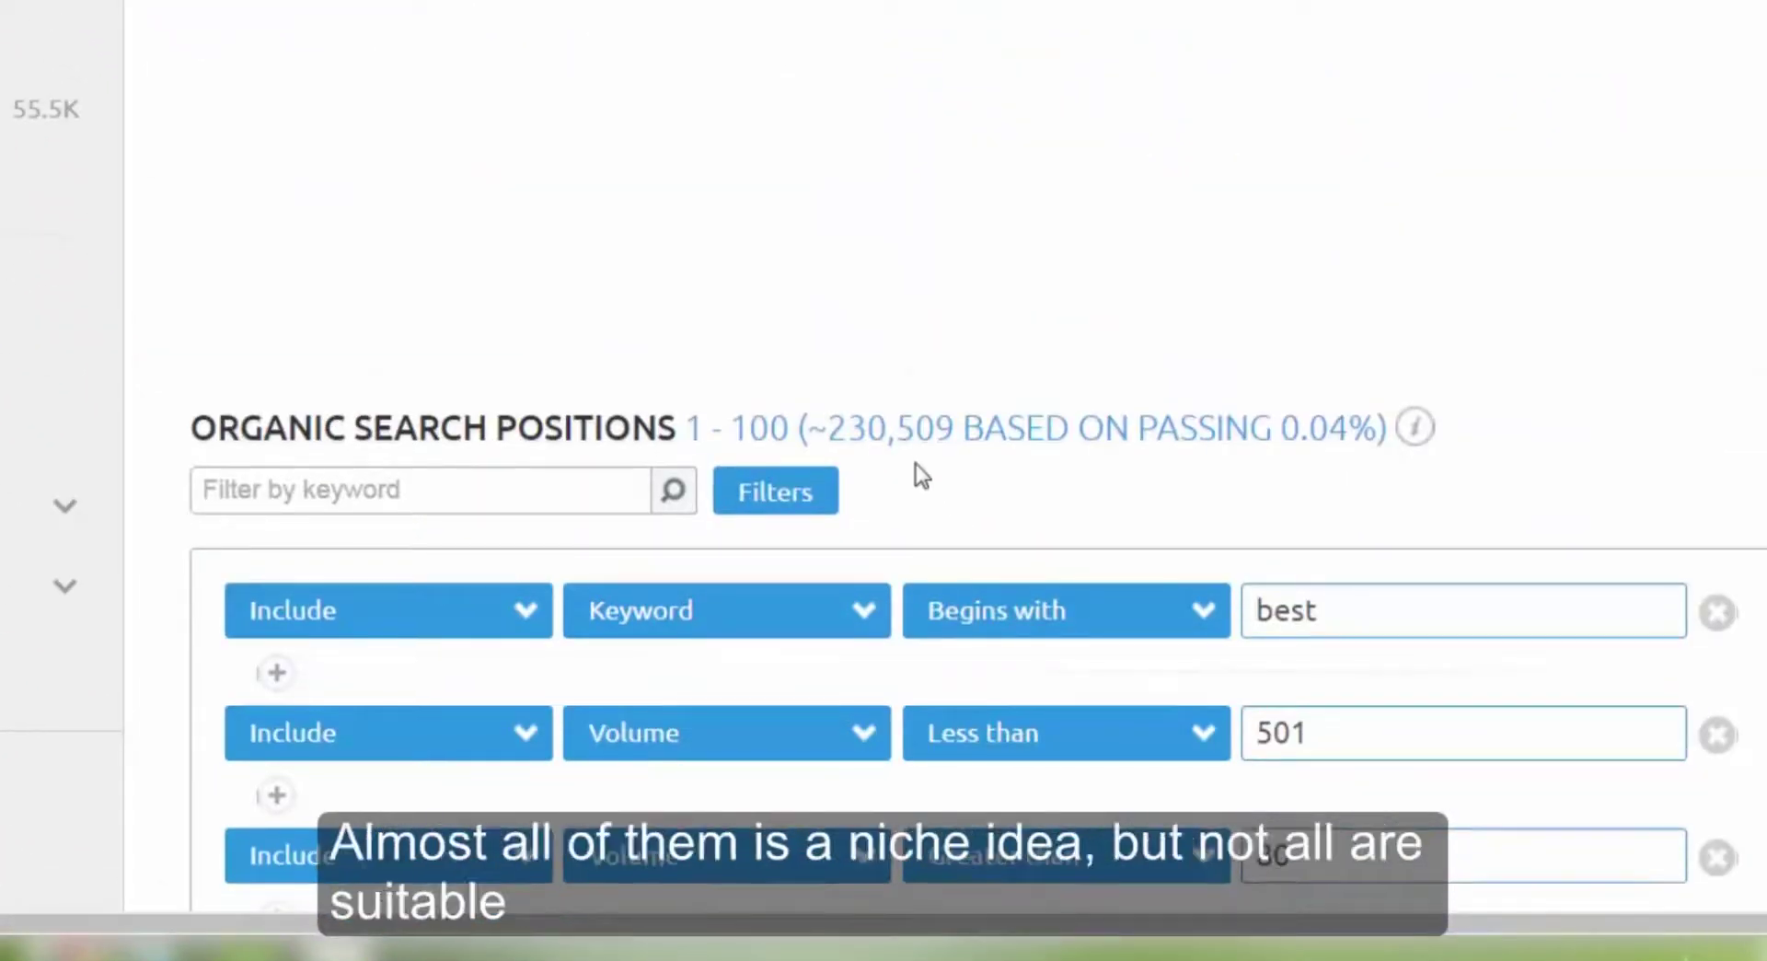
scroll(915, 463, down, 10)
scroll(847, 465, down, 2)
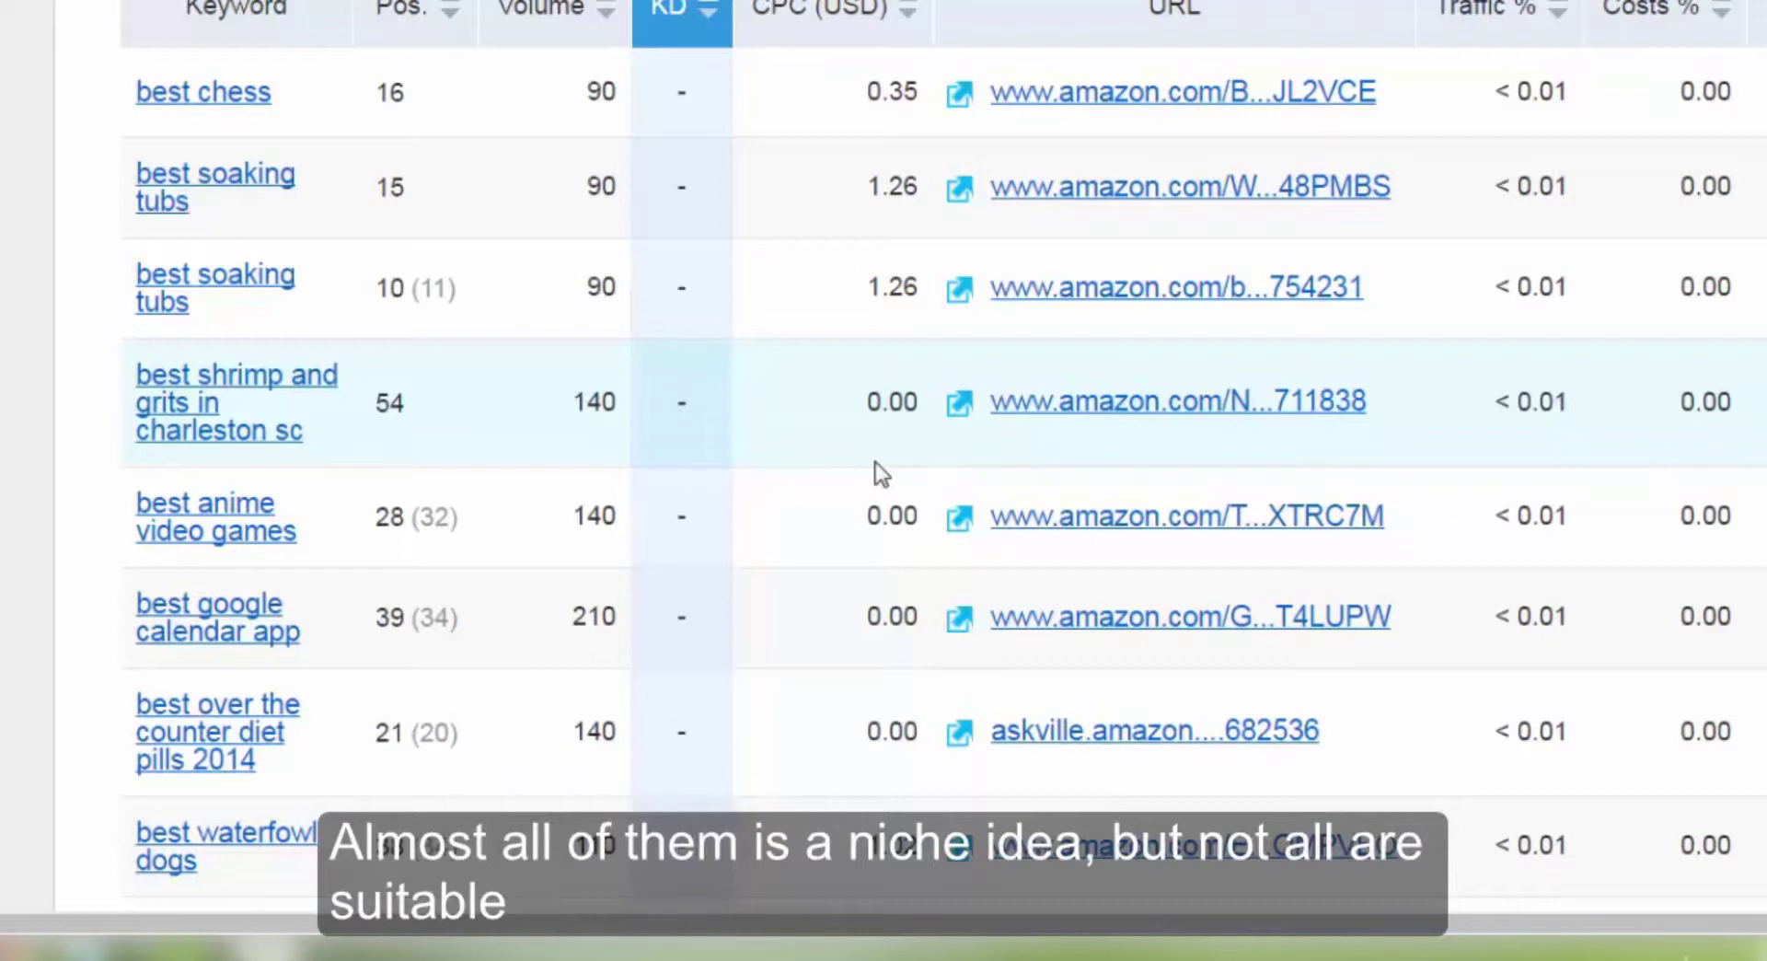
scroll(882, 473, down, 2)
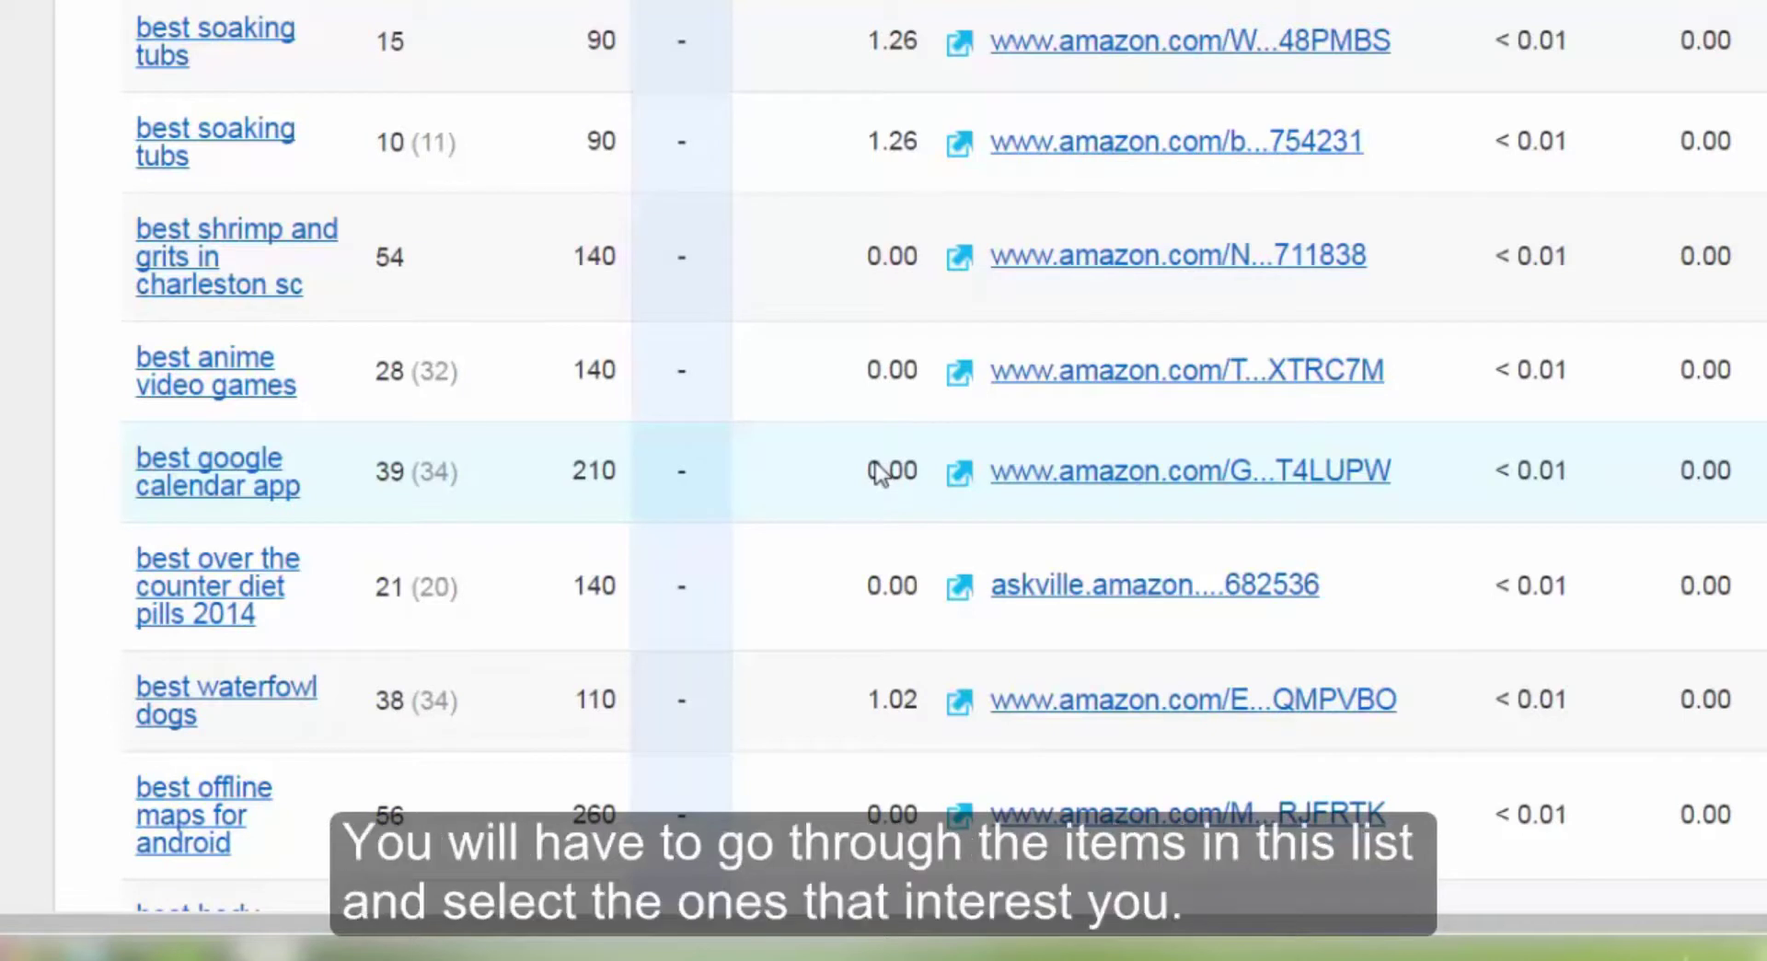
scroll(881, 473, down, 4)
scroll(878, 462, down, 2)
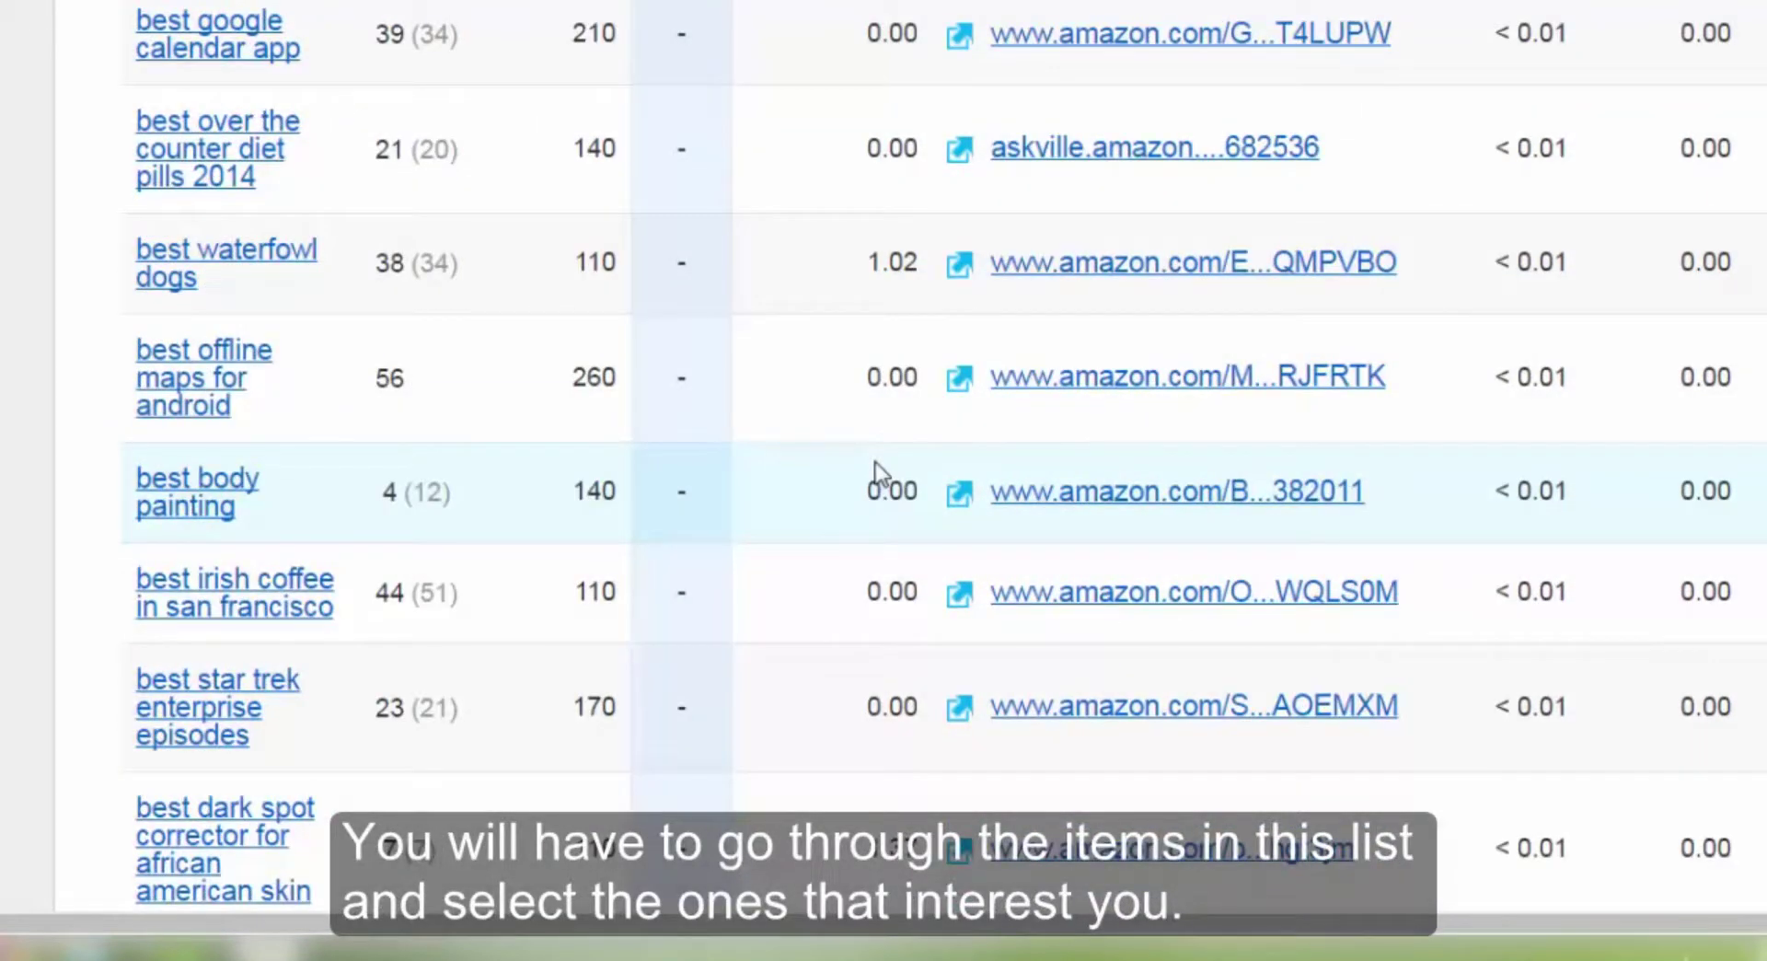
scroll(880, 474, down, 2)
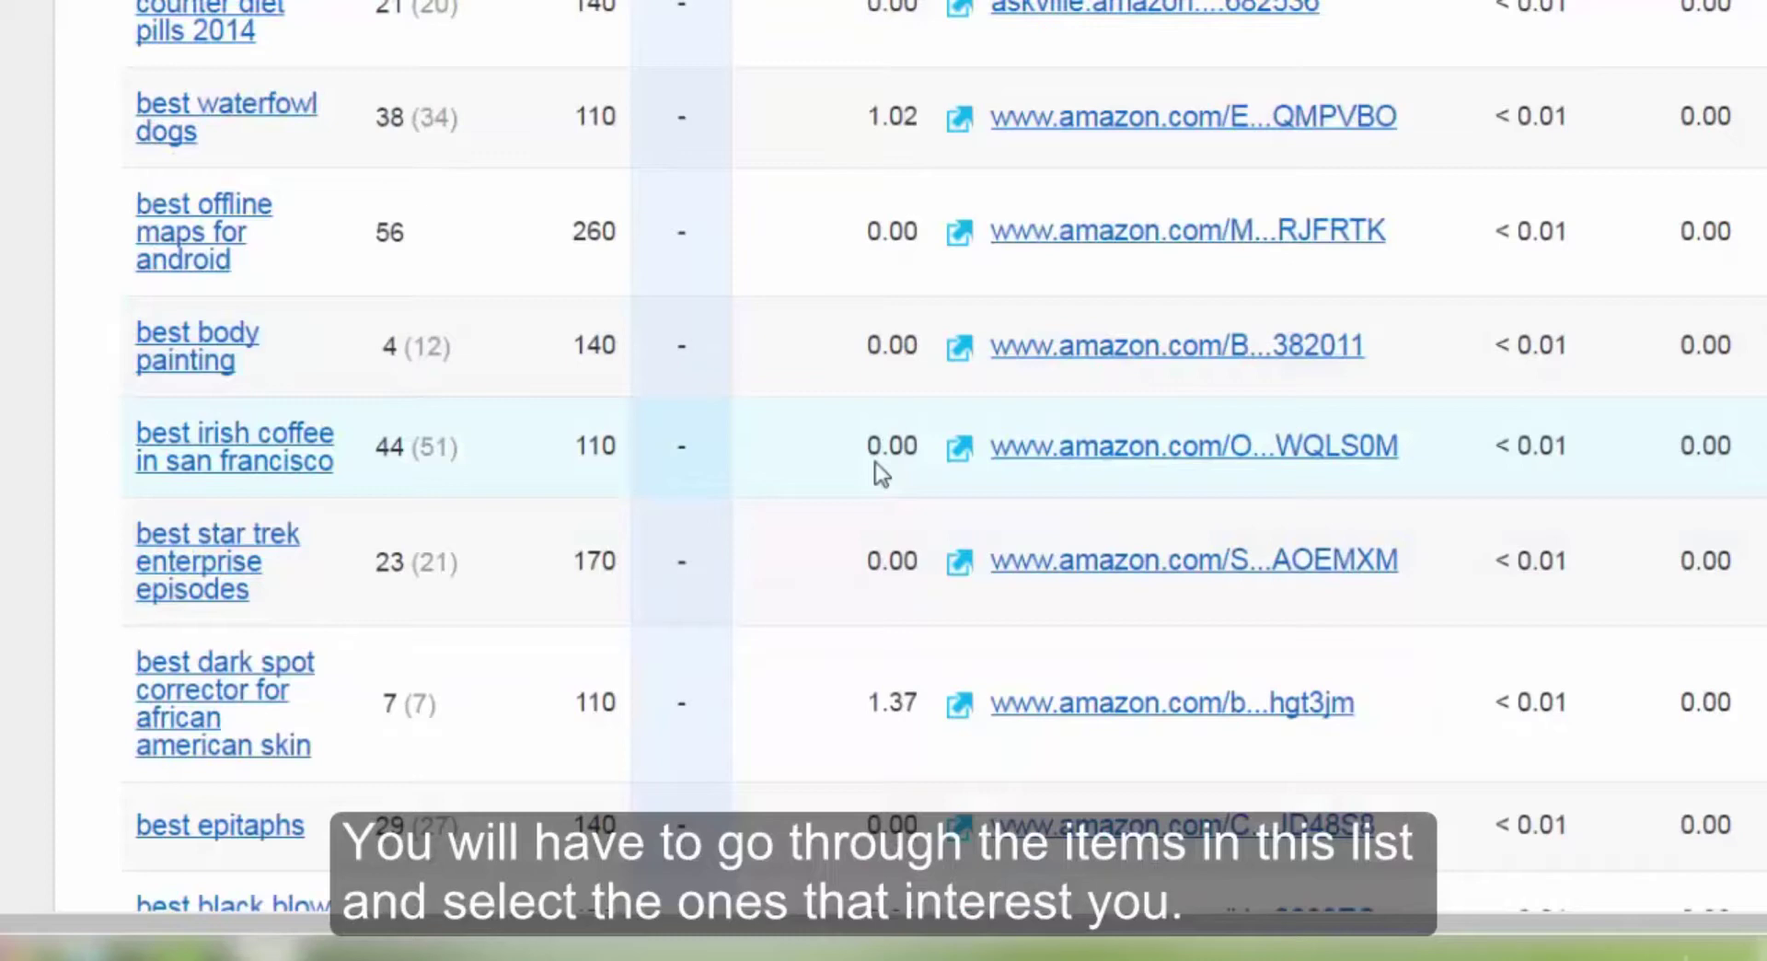